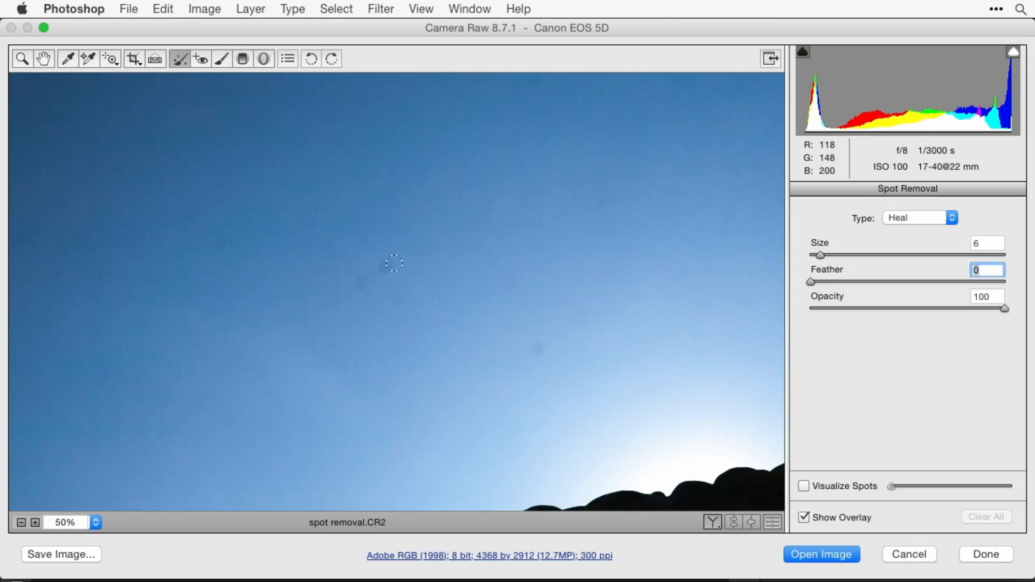
# - Heal three small dust spots in the sky with Spot Removal at size 7 and feather 0
pyautogui.press(']')
pyautogui.click(511, 282)
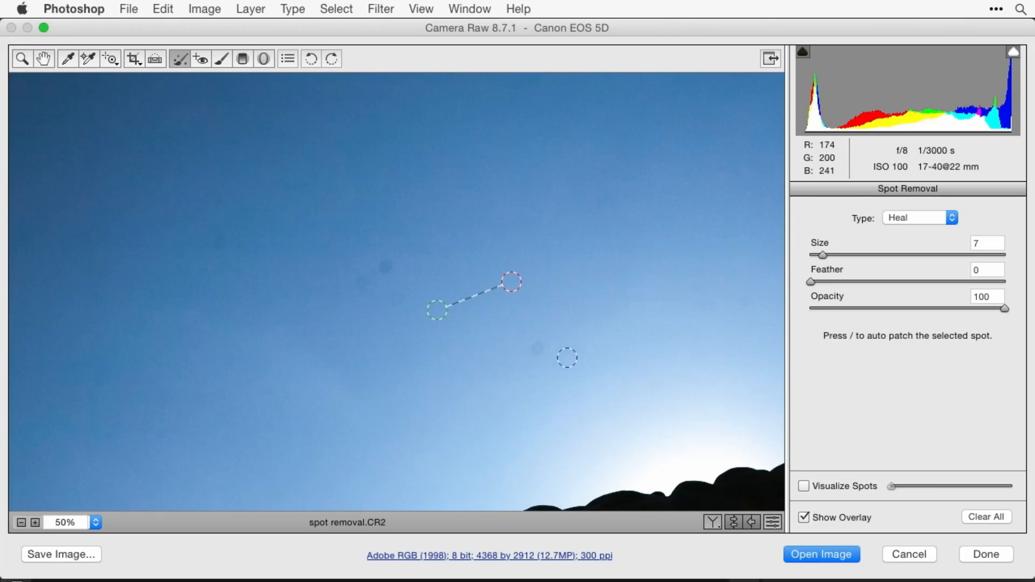
pyautogui.click(537, 349)
pyautogui.click(386, 267)
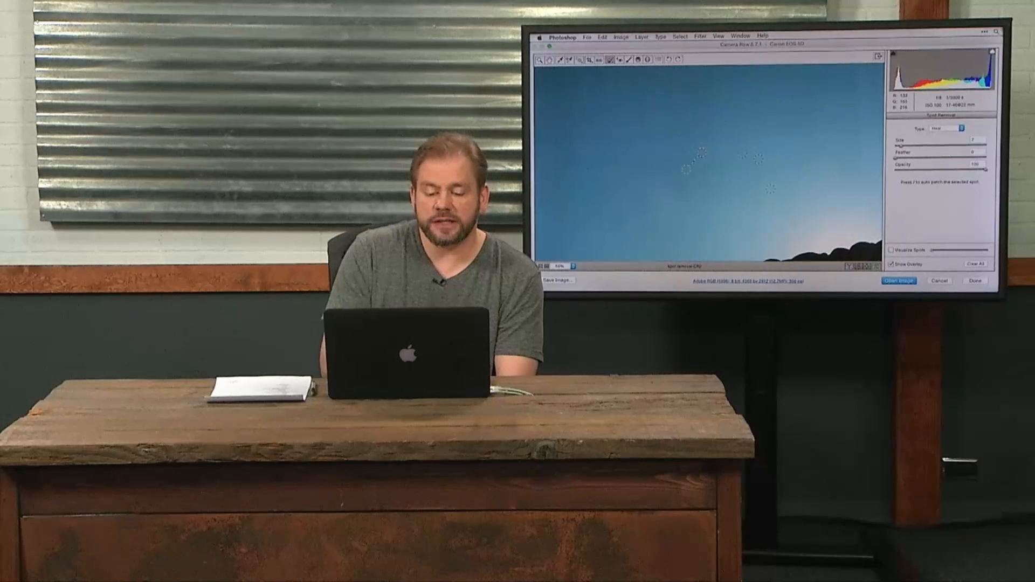
# - Heal the larger faint dust spots in the sky with the Spot Removal size set to 10
pyautogui.press(']')
pyautogui.press(']')
pyautogui.press(']')
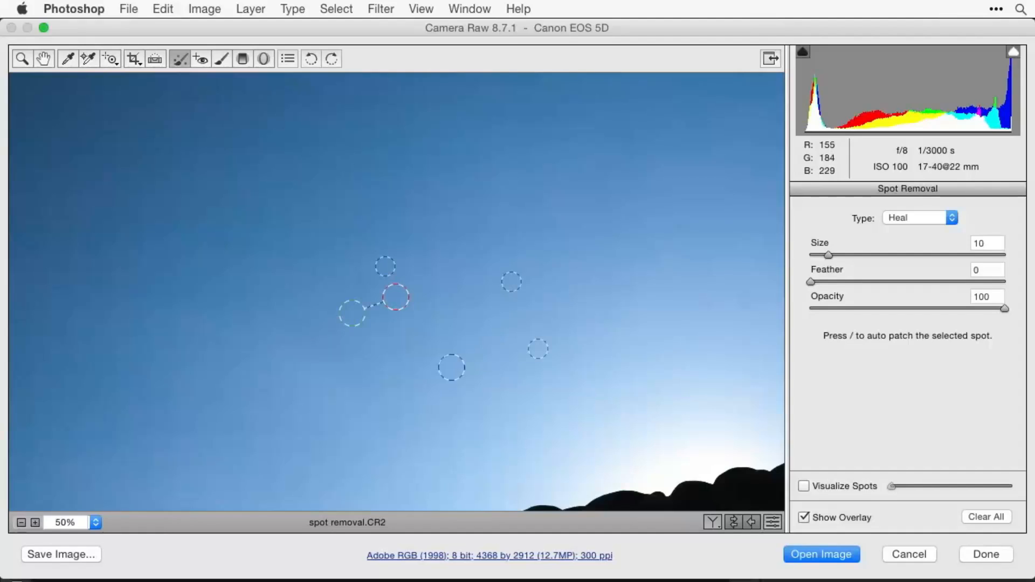
pyautogui.click(362, 283)
pyautogui.click(221, 243)
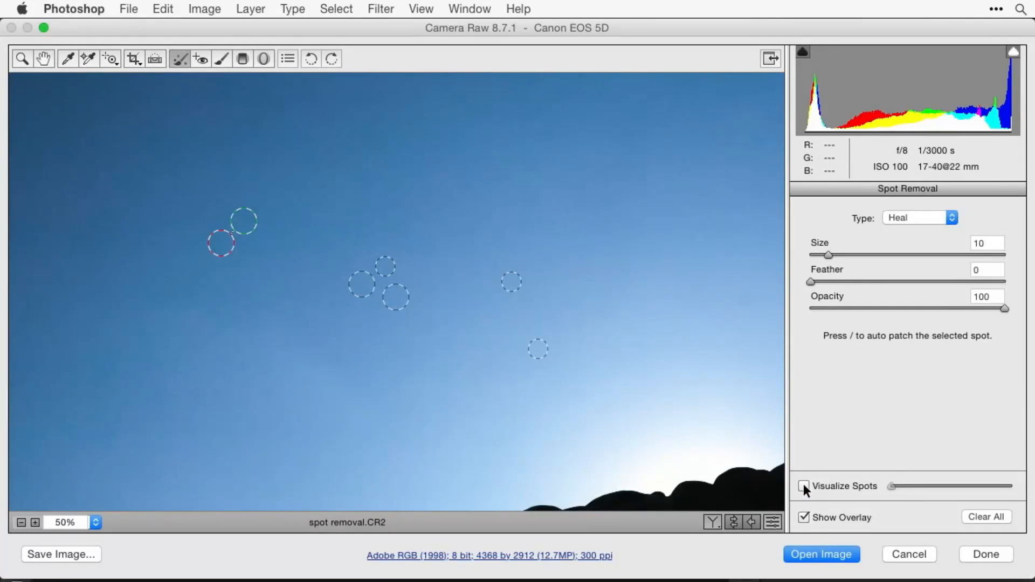
# - Turn on Visualize Spots and tune its threshold so dust stands out across the whole image fitted in view
pyautogui.click(803, 486)
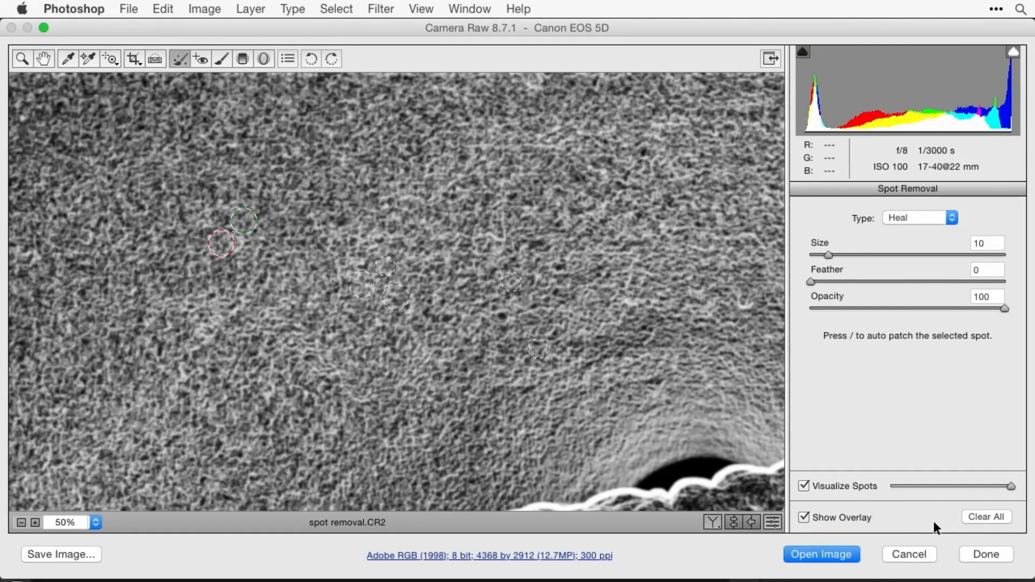
pyautogui.moveTo(1012, 486); pyautogui.dragTo(979, 485)
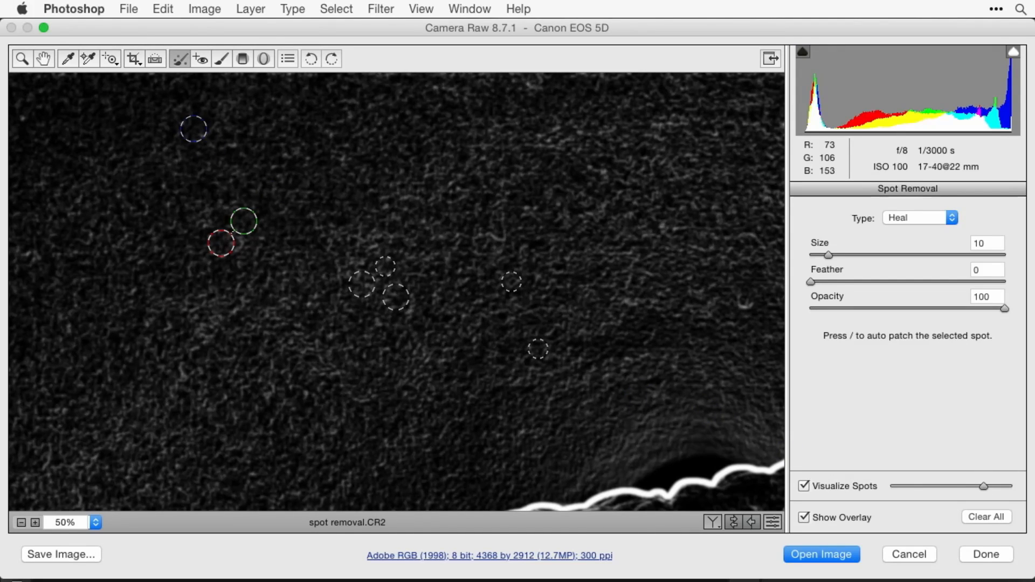
pyautogui.doubleClick(42, 59)
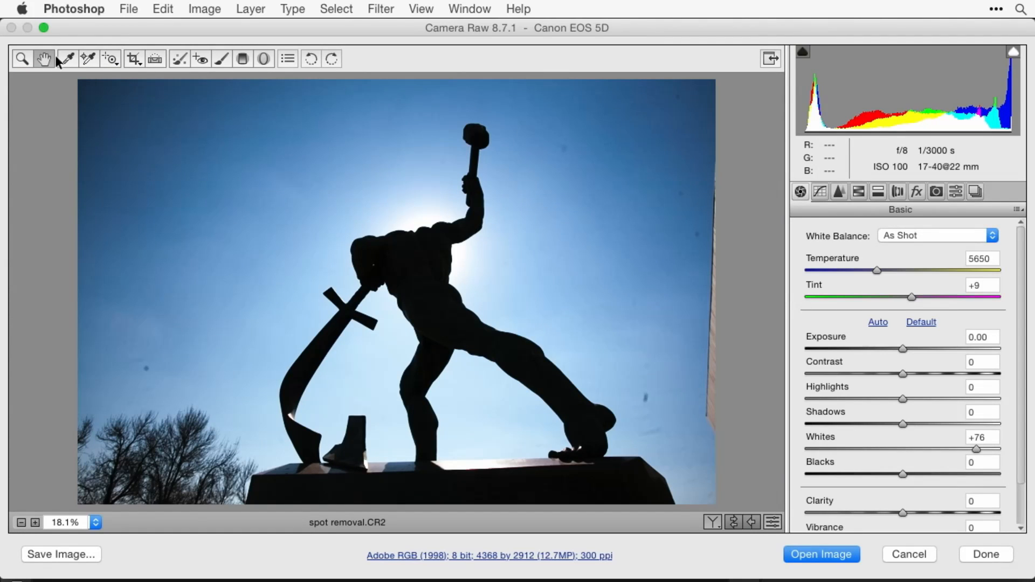
pyautogui.click(177, 61)
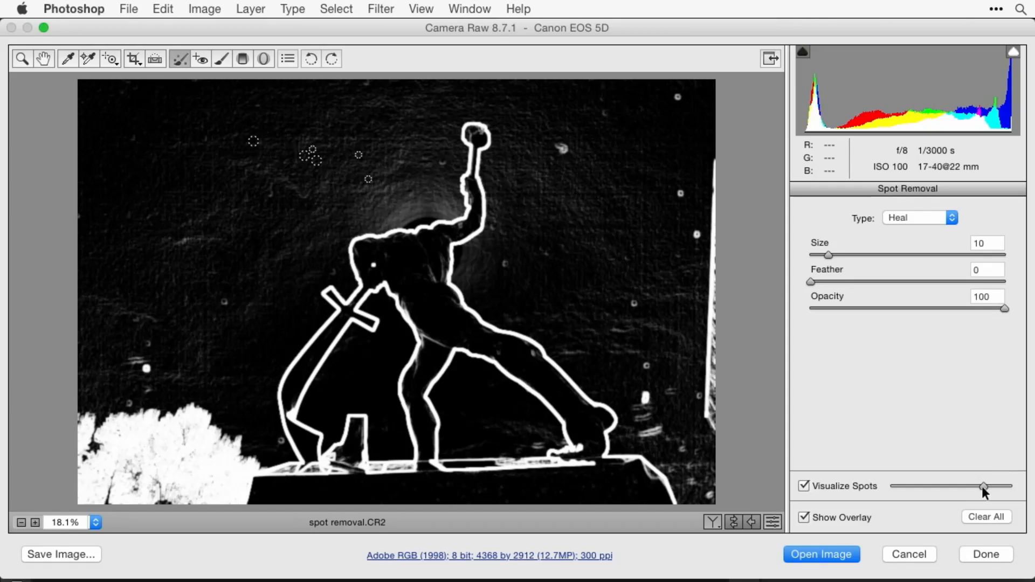
pyautogui.moveTo(980, 484)
pyautogui.mouseDown()
pyautogui.moveTo(1027, 484)
pyautogui.moveTo(989, 472)
pyautogui.mouseUp()
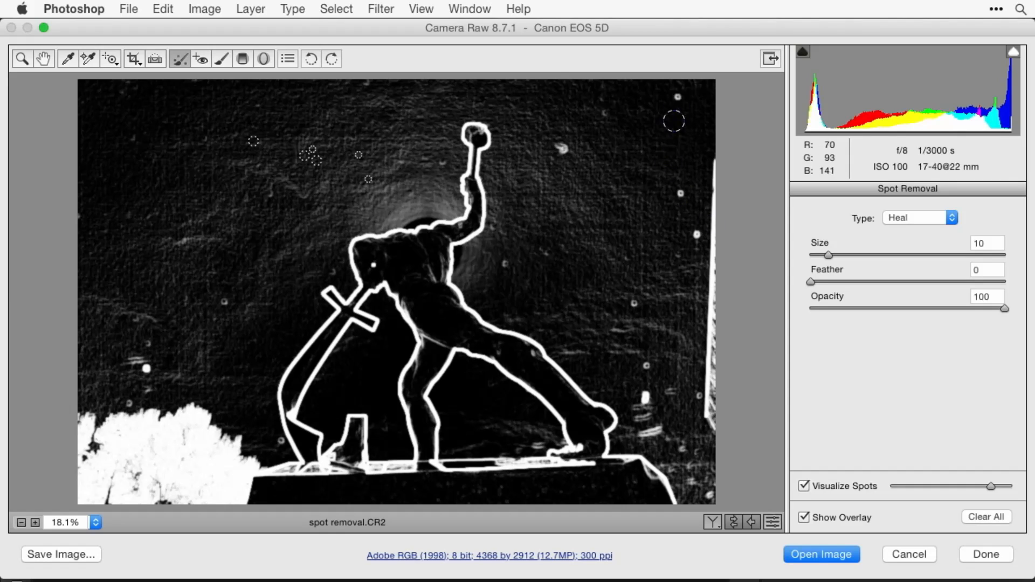
# - Set the Spot Removal size to 6 and heal five dust spots in the sky to the right of the statue
pyautogui.press('[')
pyautogui.press('[')
pyautogui.press('[')
pyautogui.press('[')
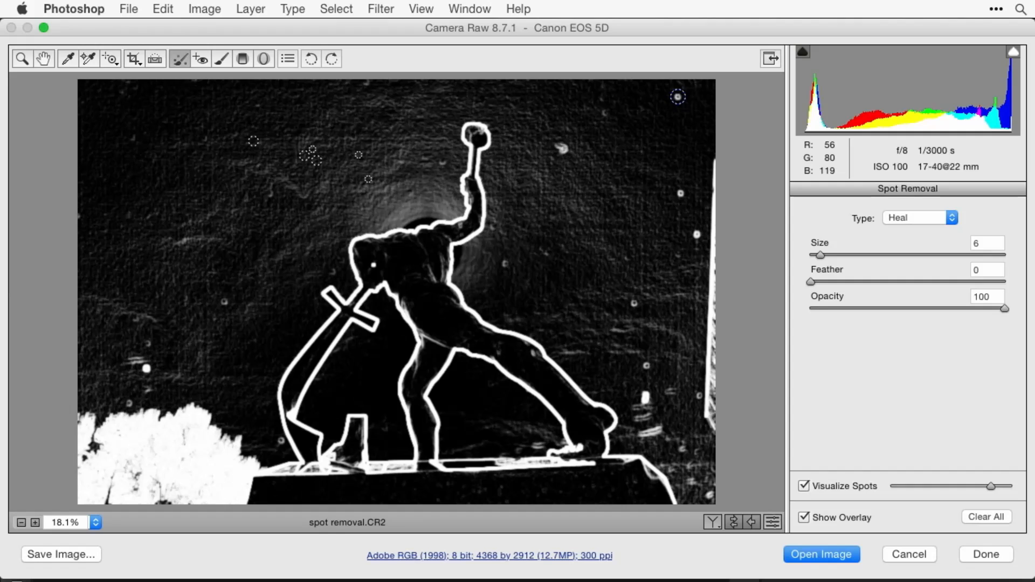
pyautogui.click(678, 96)
pyautogui.click(680, 193)
pyautogui.click(698, 234)
pyautogui.click(634, 303)
pyautogui.click(505, 265)
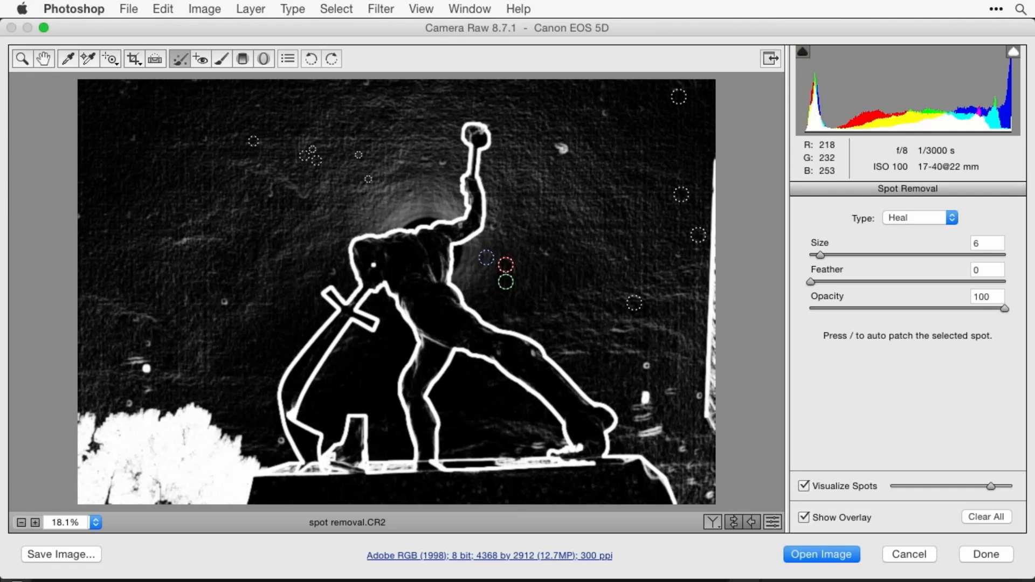
# - Heal the dust spots in the sky left of the statue, above the trees and beside the sword's lower end, at size 6
pyautogui.click(225, 302)
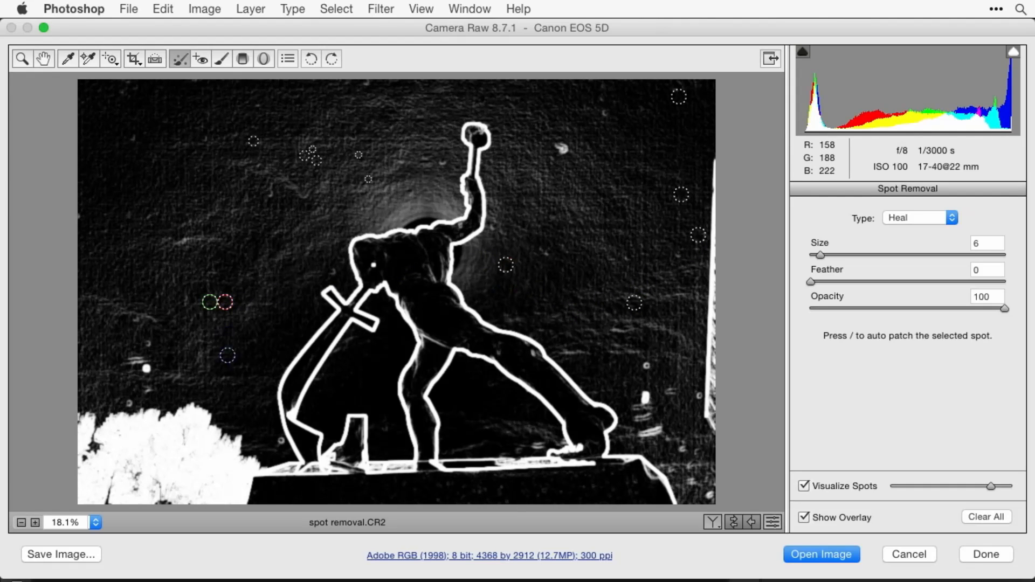
pyautogui.click(147, 343)
pyautogui.click(147, 392)
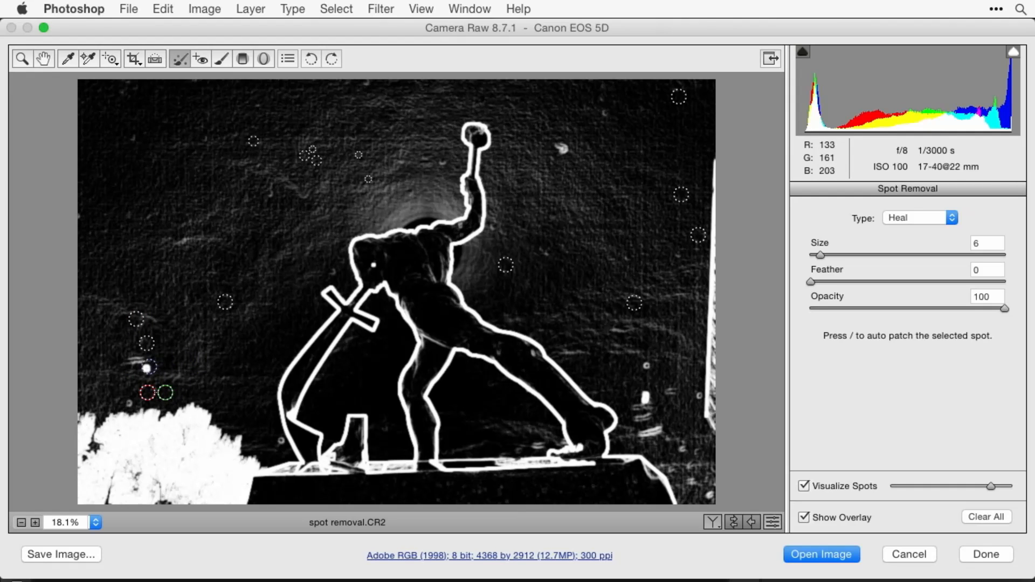
pyautogui.click(147, 369)
pyautogui.click(127, 404)
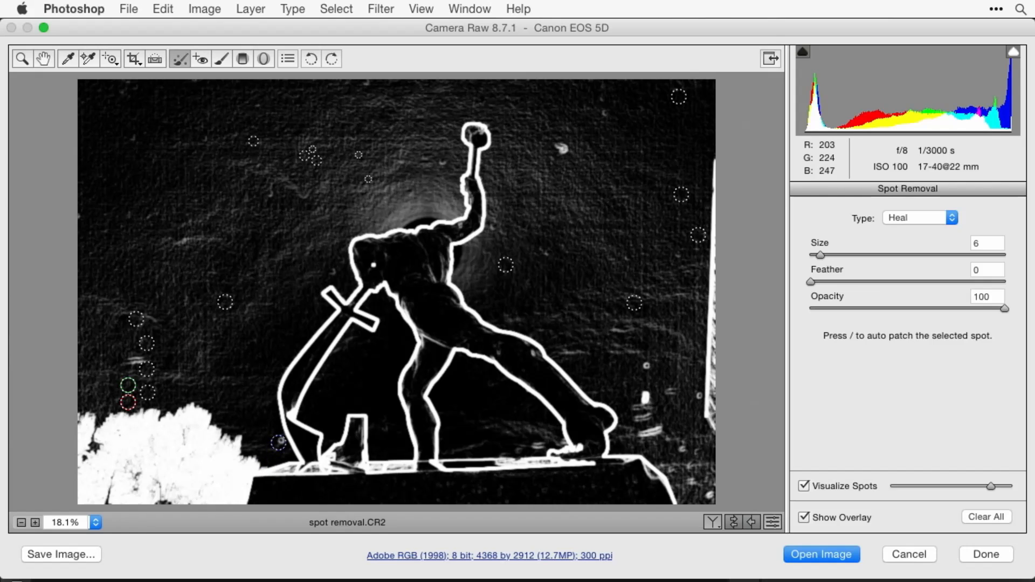
pyautogui.click(279, 442)
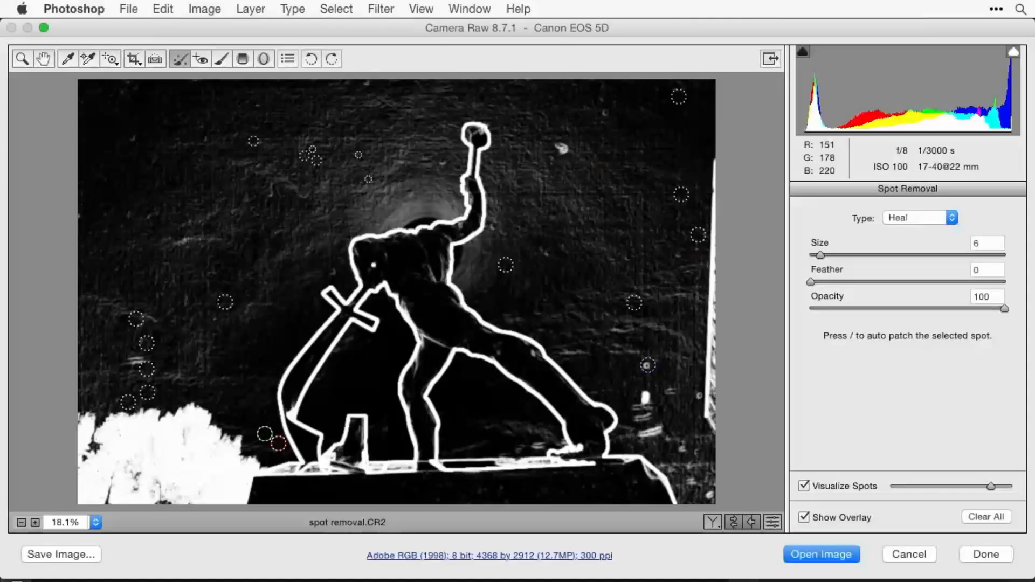
# - Heal two spots right of the statue's extended leg at size 6 and the large spot beside the hammer at size 12
pyautogui.click(648, 366)
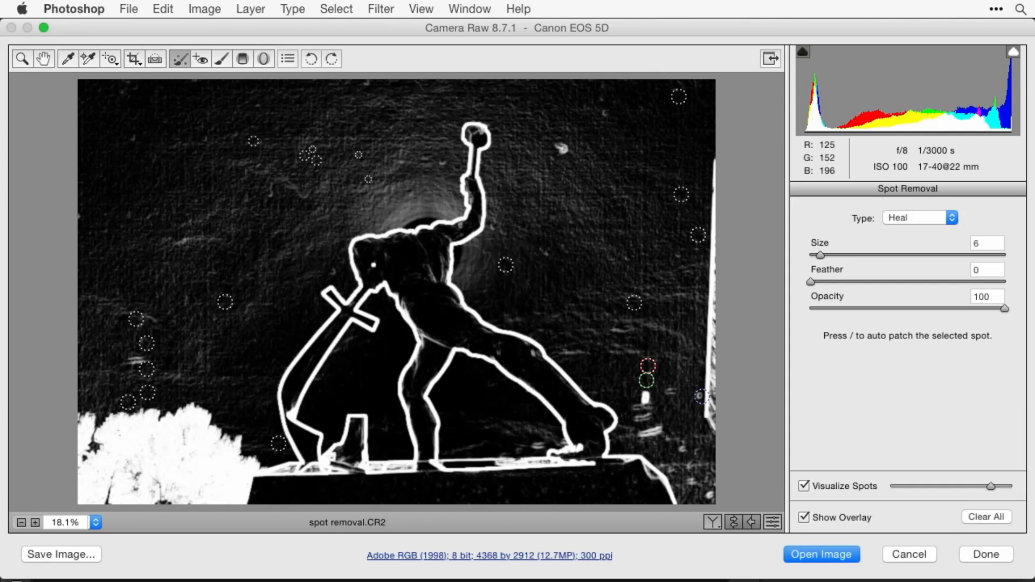
pyautogui.click(700, 396)
pyautogui.press(']')
pyautogui.press(']')
pyautogui.press(']')
pyautogui.press(']')
pyautogui.press(']')
pyautogui.press(']')
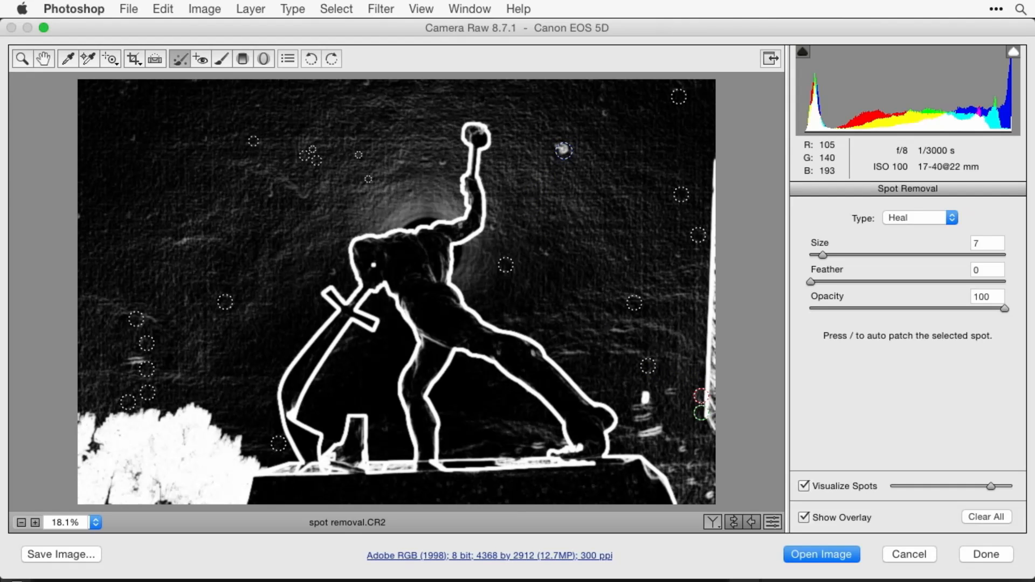
pyautogui.click(562, 149)
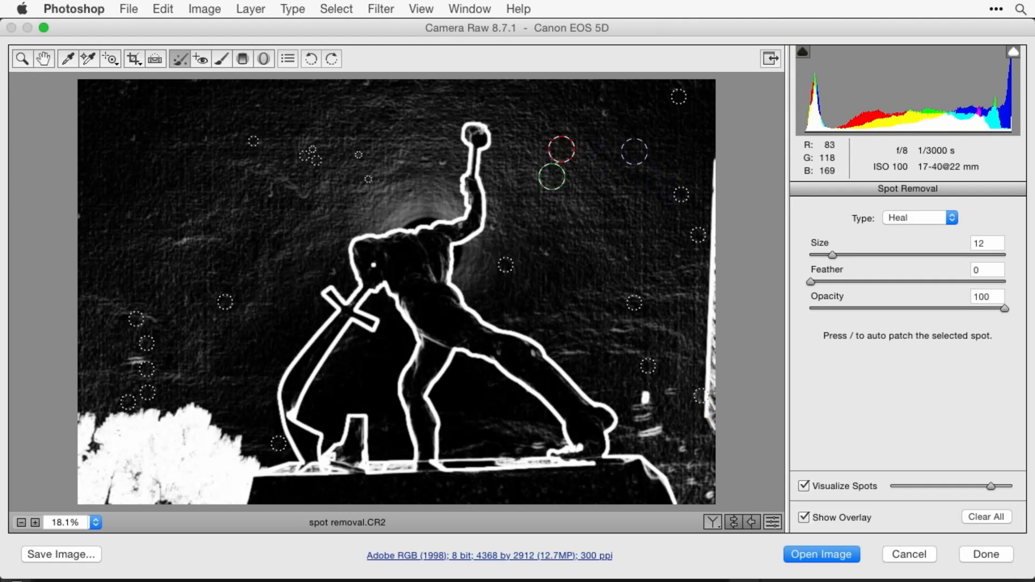
# - Reduce the Spot Removal size to 6 and heal three more spots in the upper sky around the statue's hammer
pyautogui.press('[')
pyautogui.press('[')
pyautogui.press('[')
pyautogui.press('[')
pyautogui.press('[')
pyautogui.press('[')
pyautogui.click(604, 113)
pyautogui.click(366, 85)
pyautogui.click(445, 162)
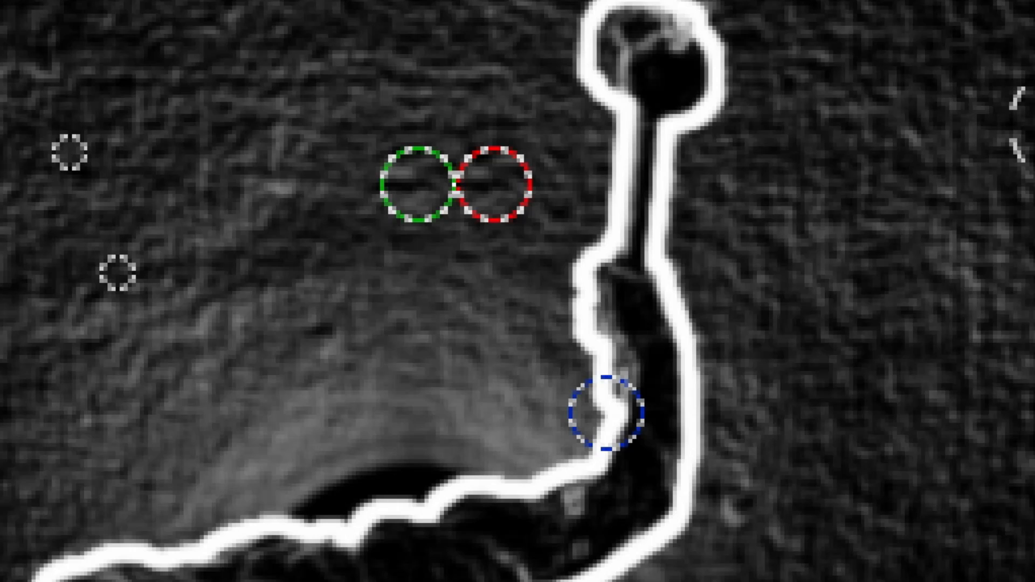
# - Auto-patch the selected spot beside the raised arm from a different source area
pyautogui.press('Left')
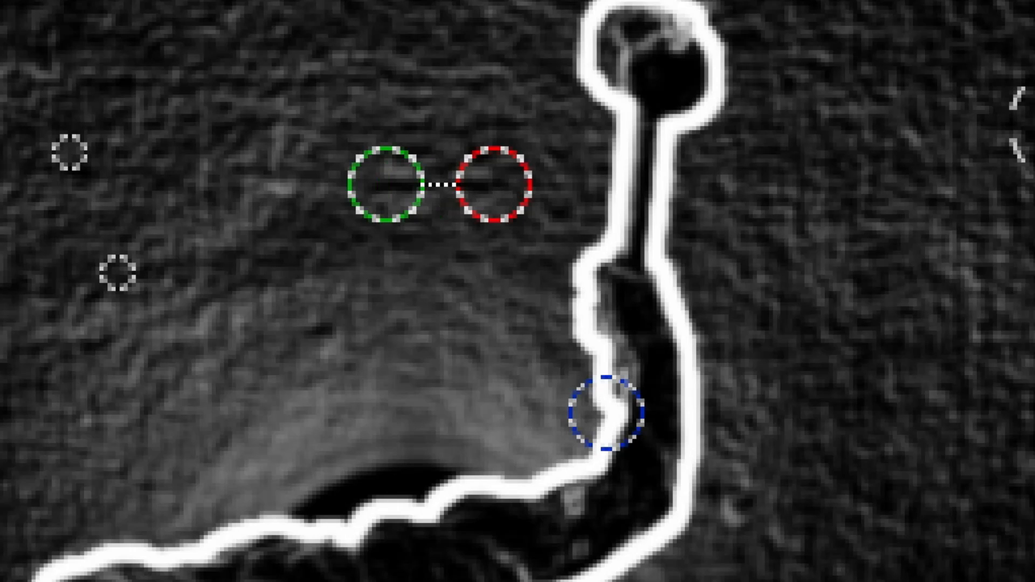
pyautogui.press('/')
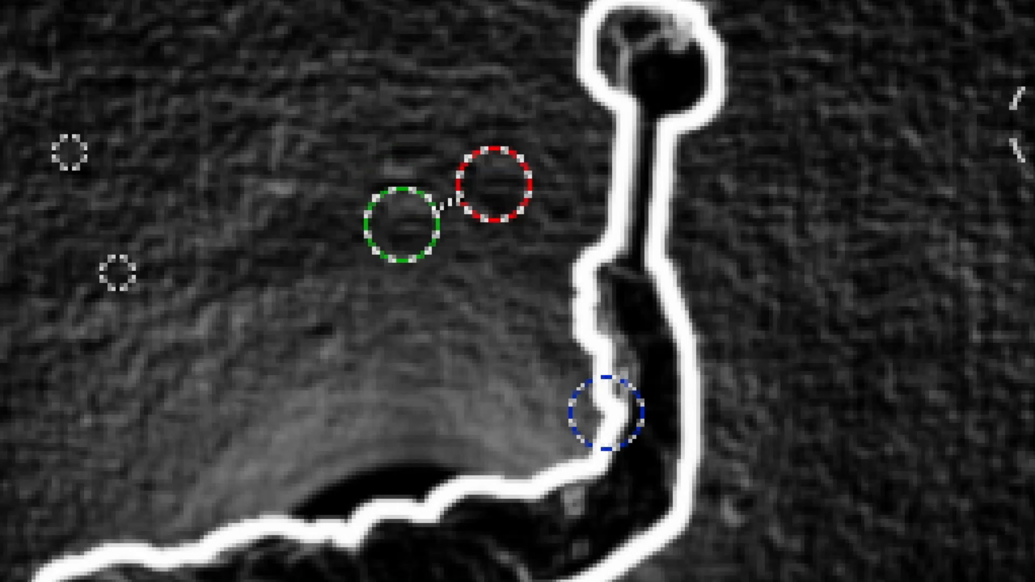
pyautogui.press('/')
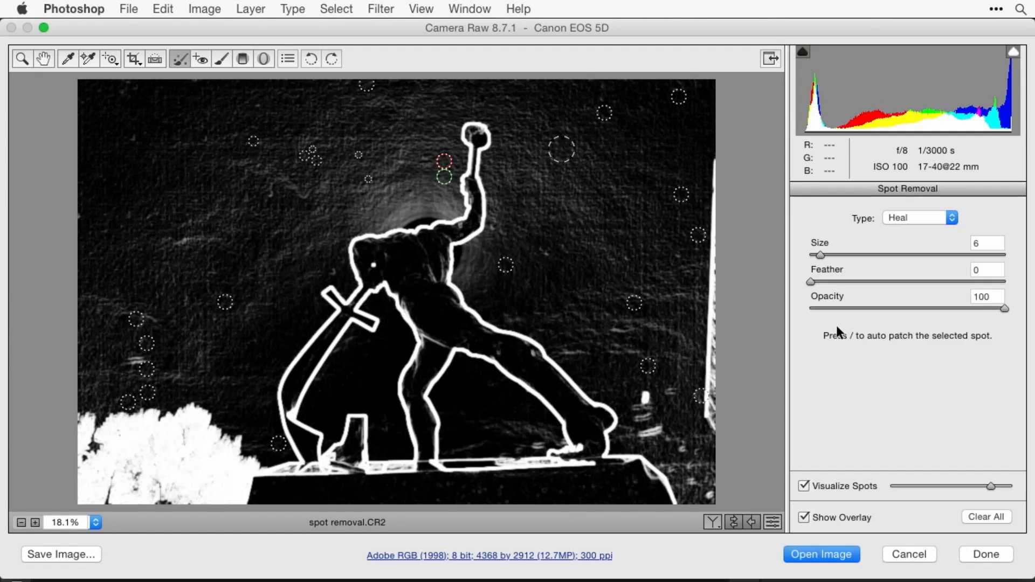
# - Heal the spot left of the statue's head, cycling its auto-patch source, and heal another spot above the pedestal's right end
pyautogui.click(333, 270)
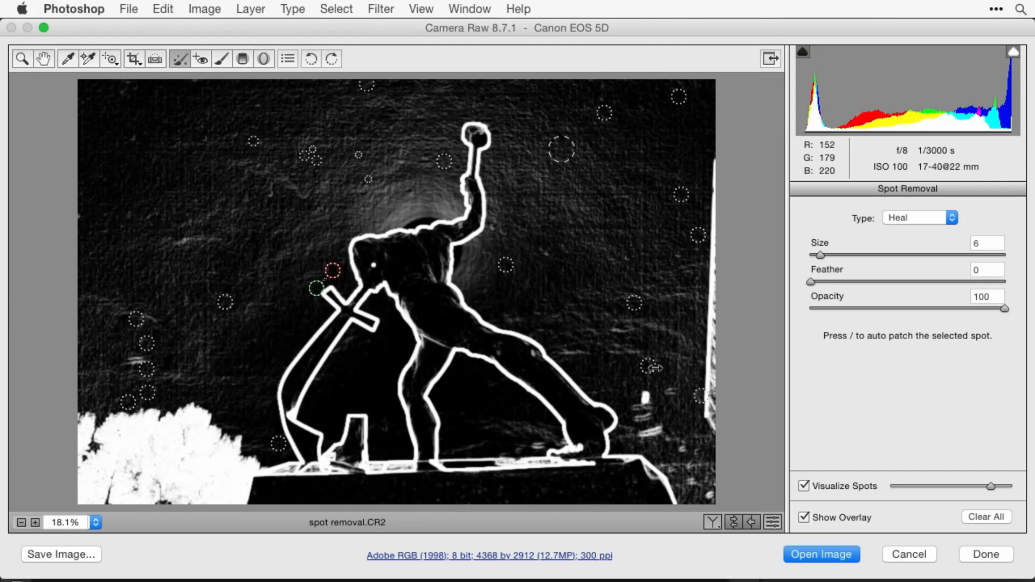
pyautogui.press('/')
pyautogui.press('/')
pyautogui.press('/')
pyautogui.press('/')
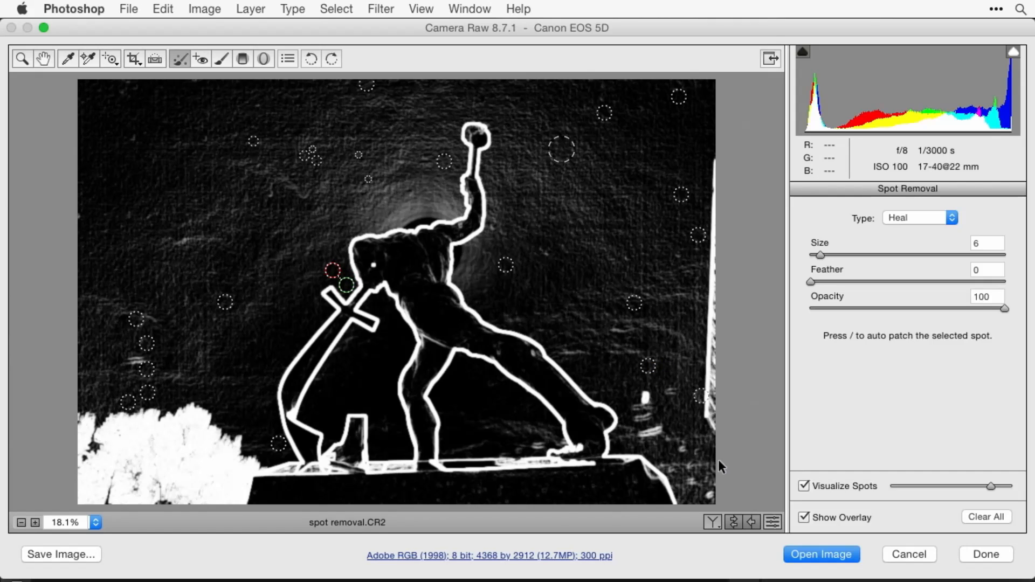
pyautogui.click(683, 448)
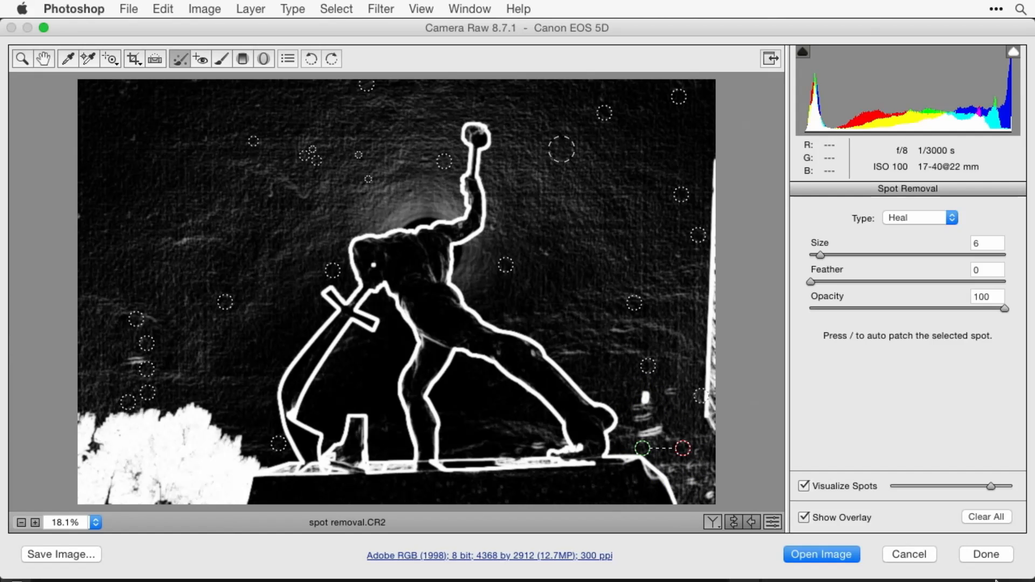
# - Raise the Visualize Spots threshold to near maximum and heal four fainter spots in the upper sky at size 6
pyautogui.moveTo(990, 484)
pyautogui.mouseDown()
pyautogui.moveTo(1023, 487)
pyautogui.moveTo(953, 484)
pyautogui.moveTo(985, 480)
pyautogui.mouseUp()
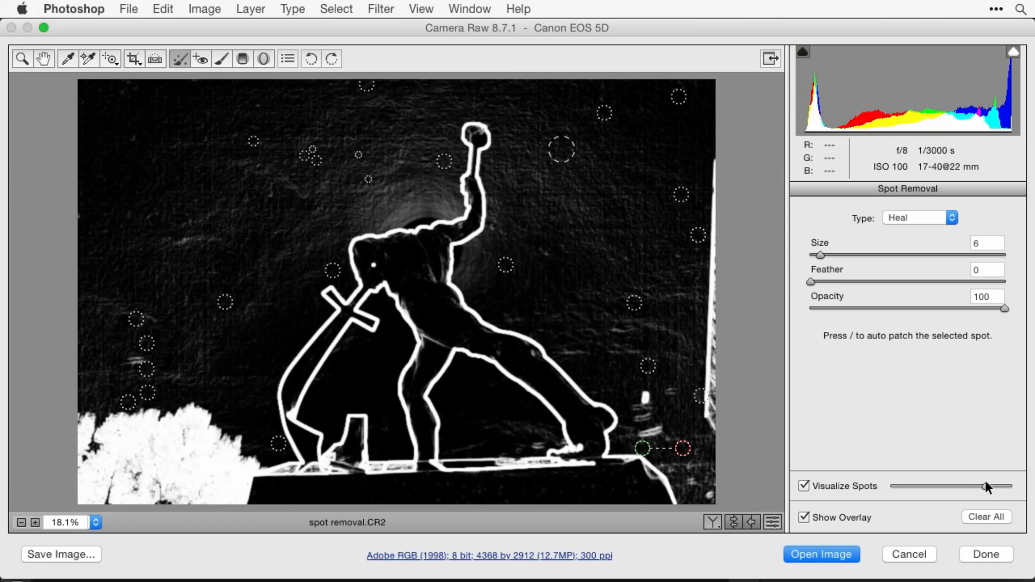
pyautogui.moveTo(986, 480); pyautogui.dragTo(1007, 479)
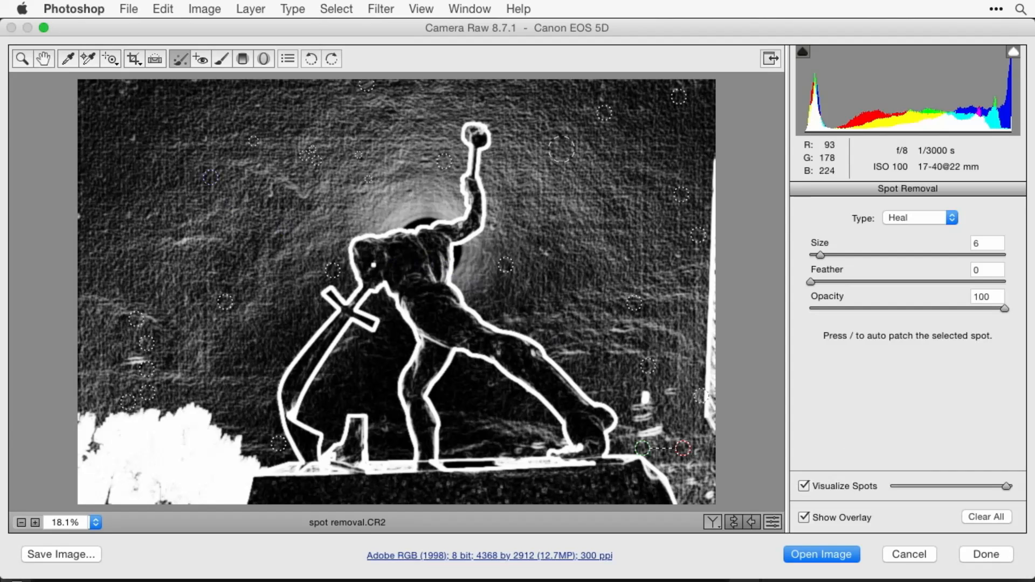
pyautogui.click(132, 138)
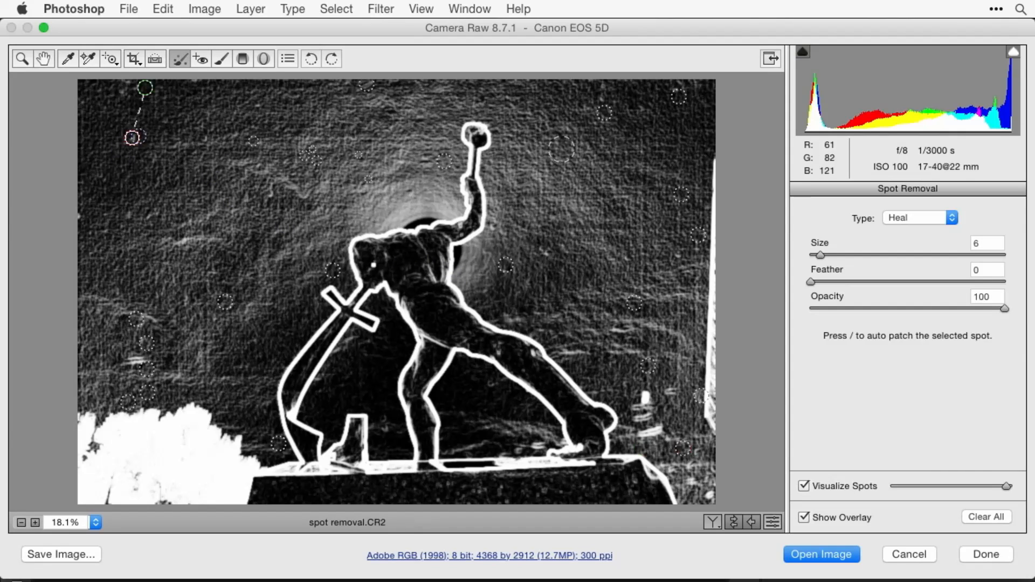
pyautogui.click(128, 215)
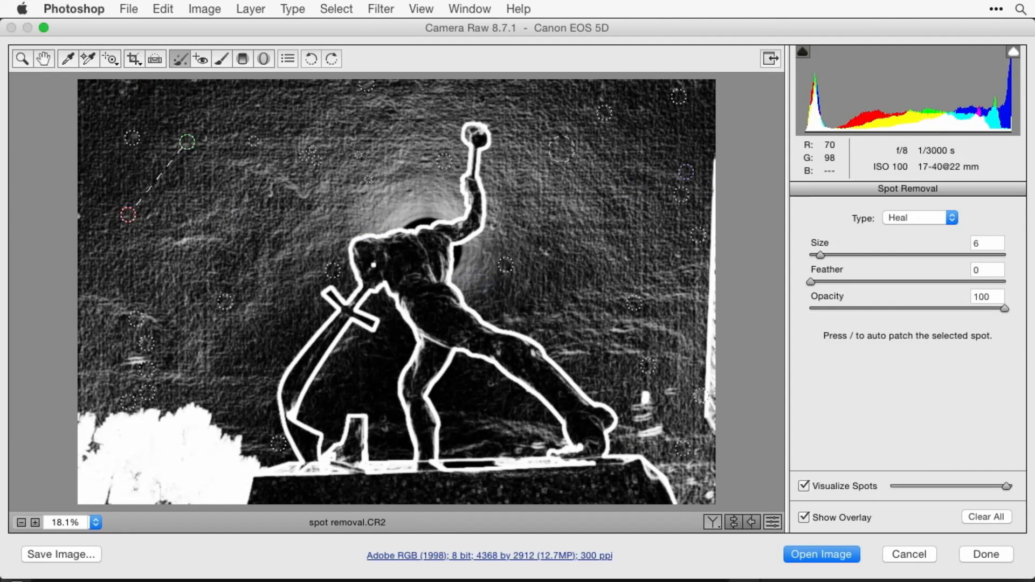
pyautogui.click(197, 82)
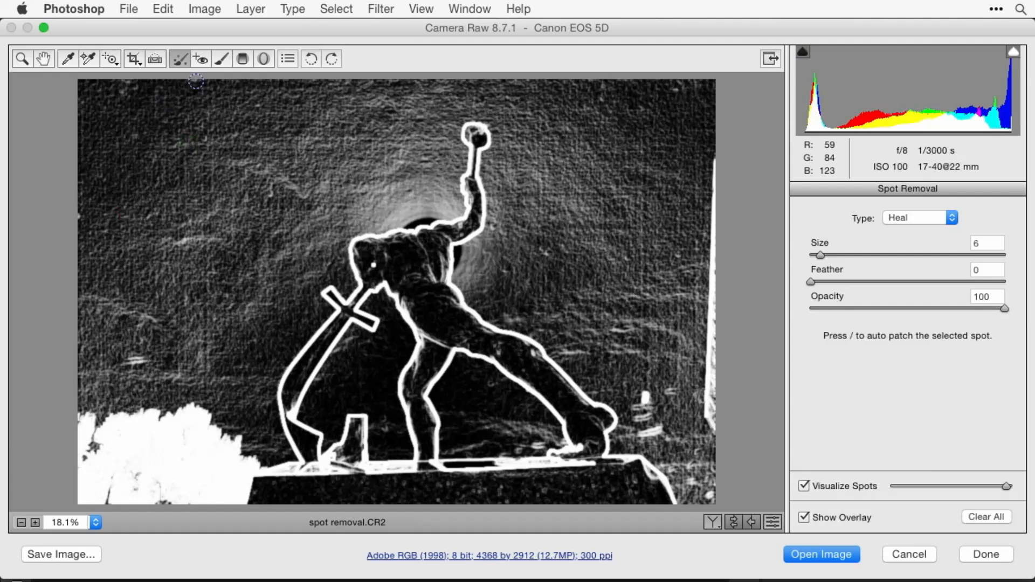
pyautogui.click(643, 108)
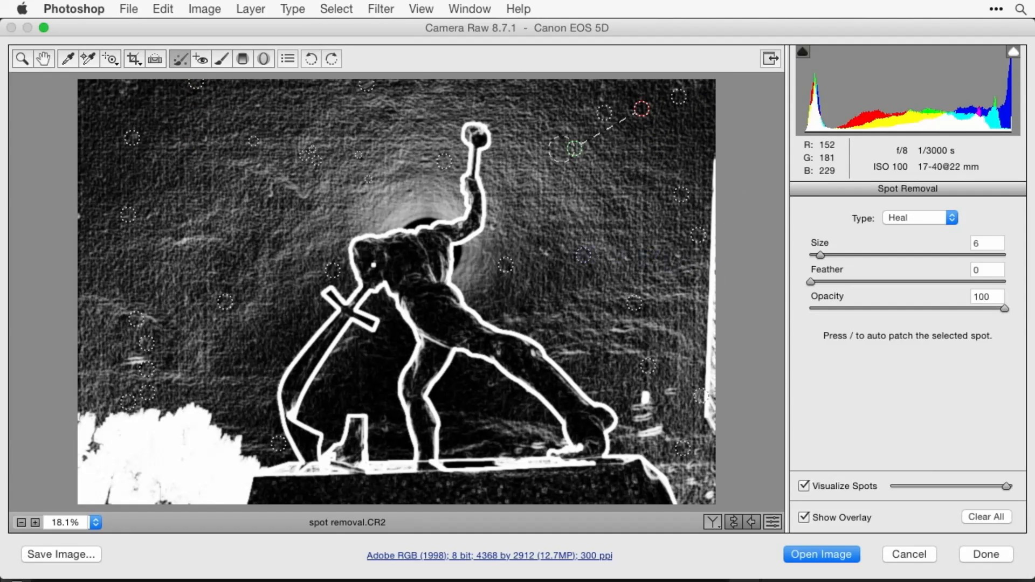
# - Heal the spot right of the statue's torso at size 10 and one near the image's right edge at size 6
pyautogui.press(']')
pyautogui.press(']')
pyautogui.press(']')
pyautogui.press(']')
pyautogui.click(546, 250)
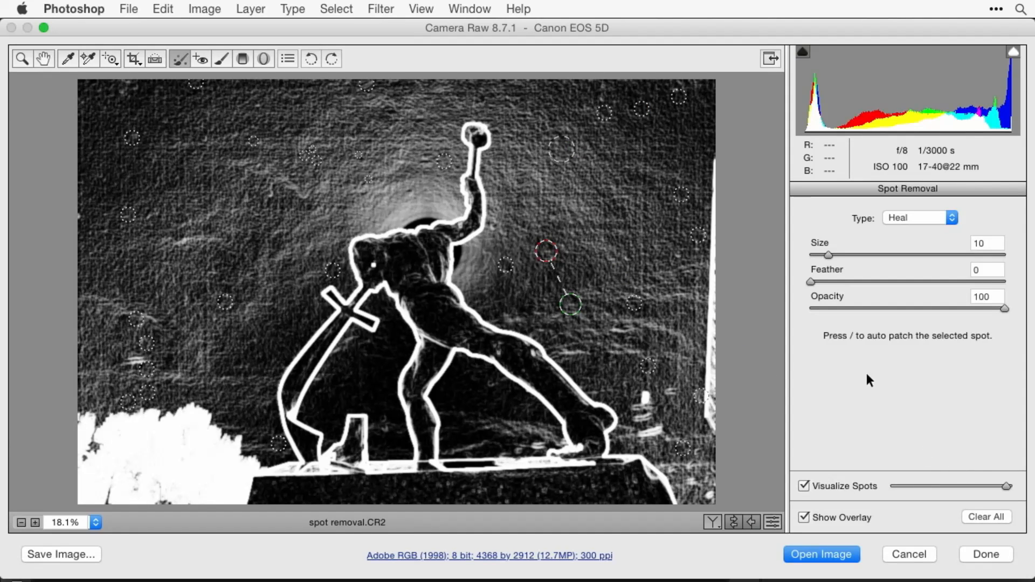
pyautogui.press('[')
pyautogui.press('[')
pyautogui.press('[')
pyautogui.press('[')
pyautogui.click(679, 254)
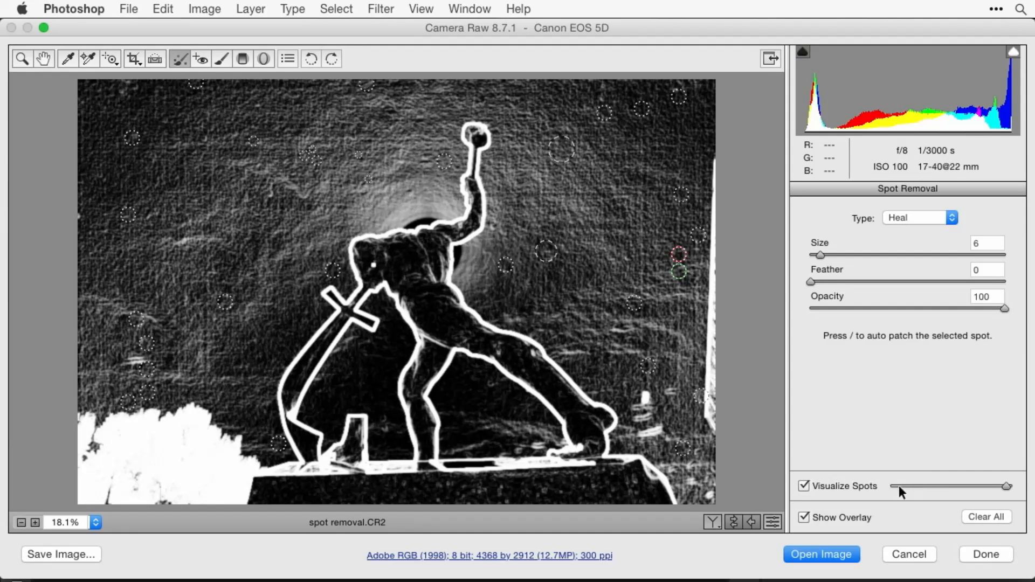
# - Turn off Visualize Spots and Show Overlay to review the cleaned image
pyautogui.click(804, 486)
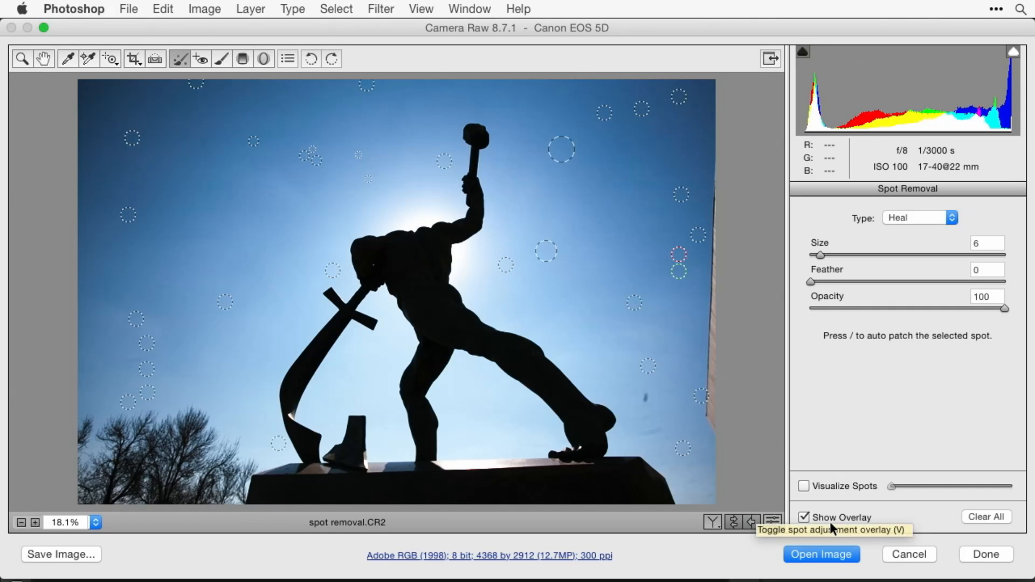
pyautogui.click(804, 517)
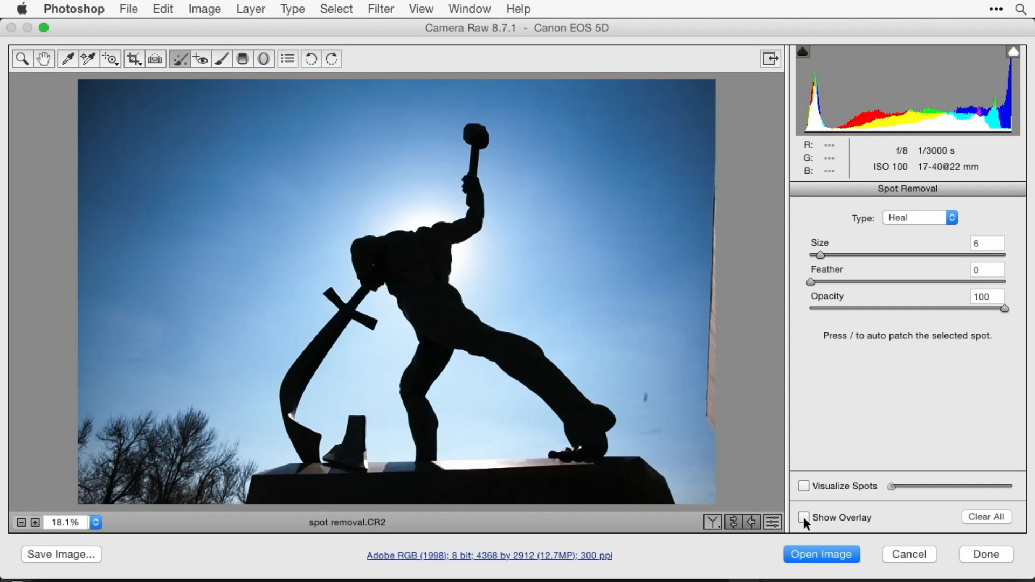
# - Compare the statue photo with and without the spot removal edits by repeatedly toggling current settings against defaults
pyautogui.click(774, 522)
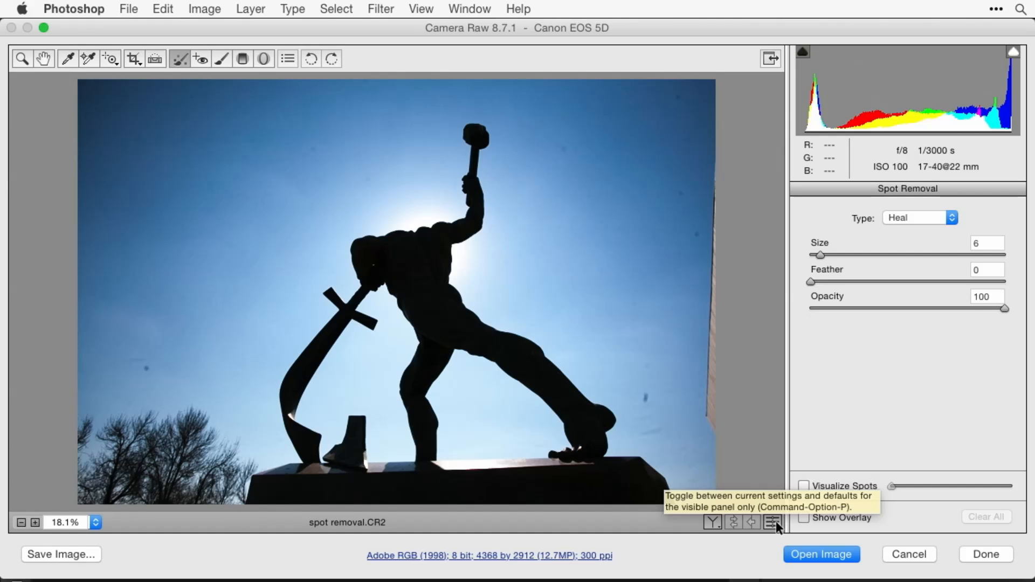
pyautogui.click(774, 522)
pyautogui.click(773, 521)
pyautogui.click(775, 522)
pyautogui.click(776, 521)
pyautogui.click(775, 521)
pyautogui.click(776, 521)
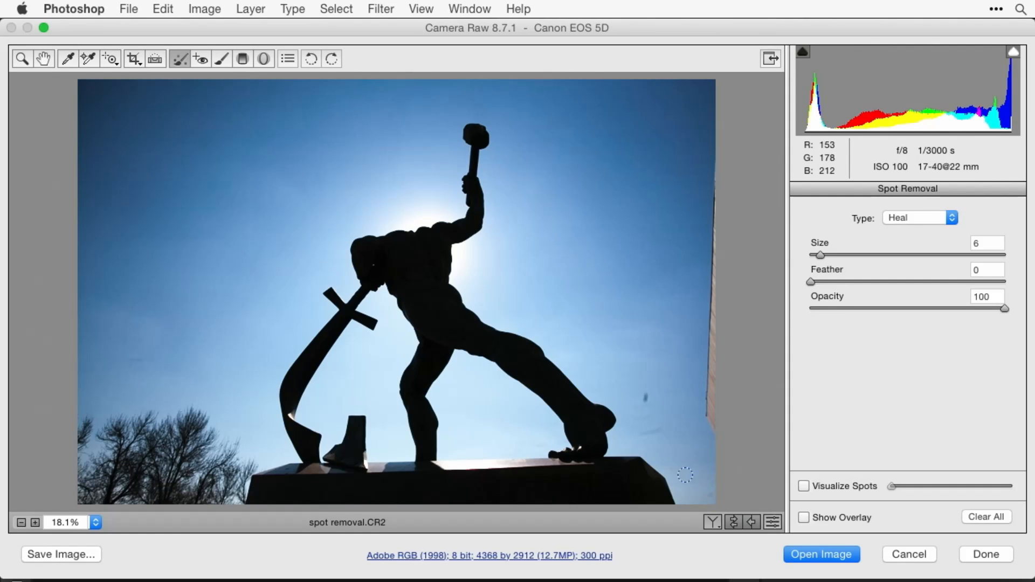
# - Turn on Show Overlay and heal remaining marks beside the statue's rear foot, around the pedestal and in the left sky above the trees at size 6
pyautogui.click(804, 518)
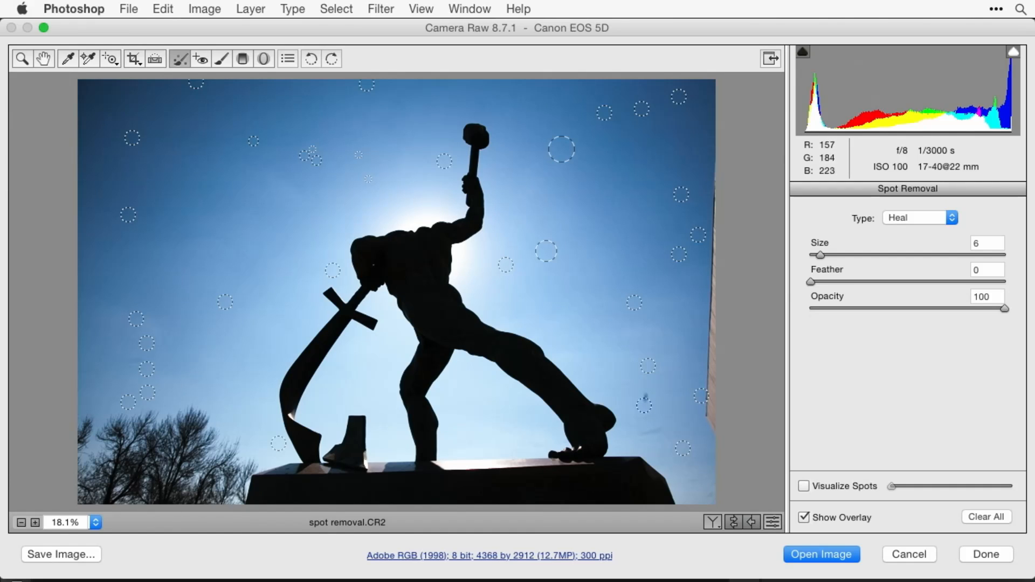
pyautogui.click(646, 395)
pyautogui.moveTo(646, 395); pyautogui.dragTo(640, 400)
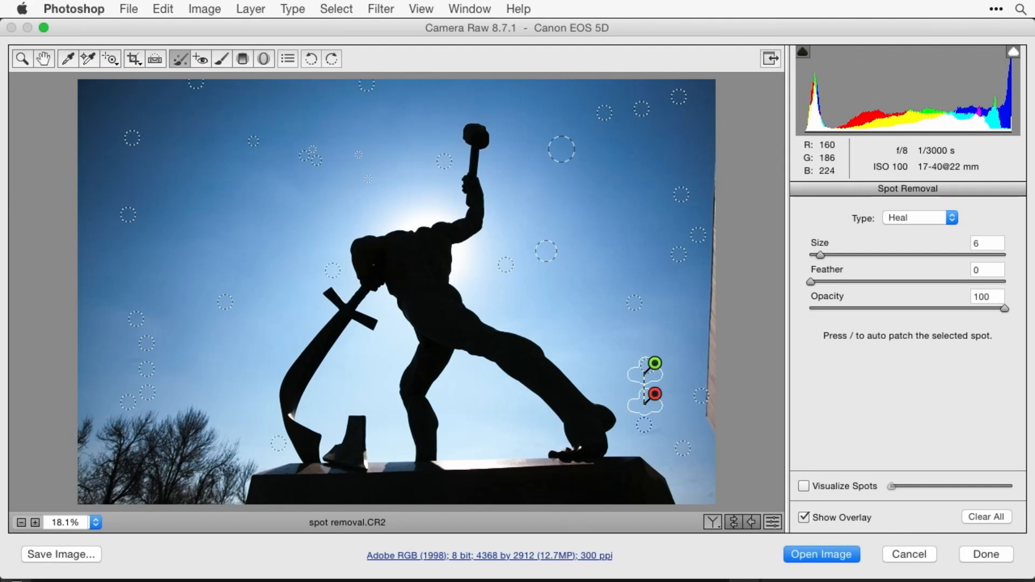
pyautogui.moveTo(643, 434); pyautogui.dragTo(660, 434)
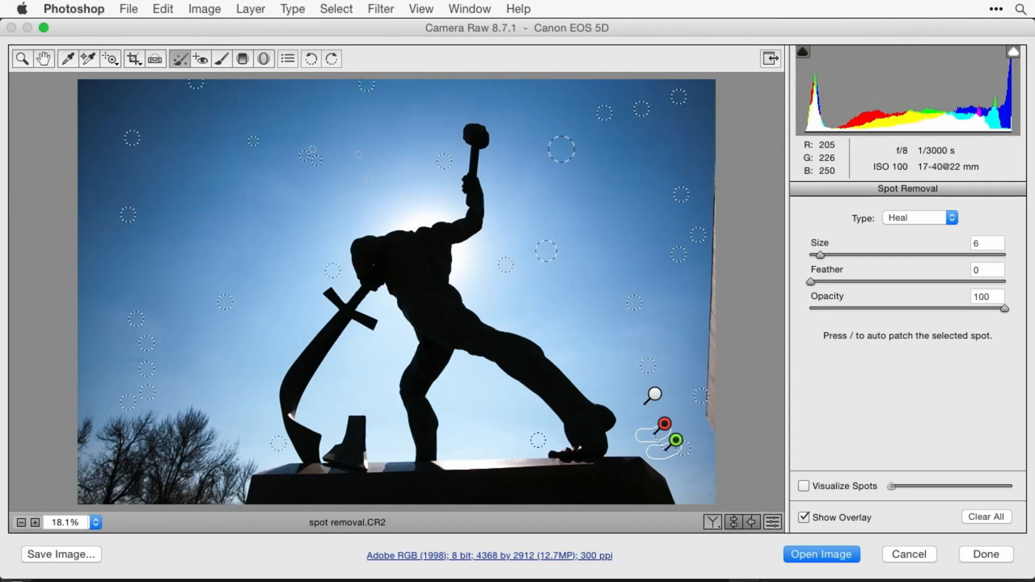
pyautogui.moveTo(540, 443); pyautogui.dragTo(528, 441)
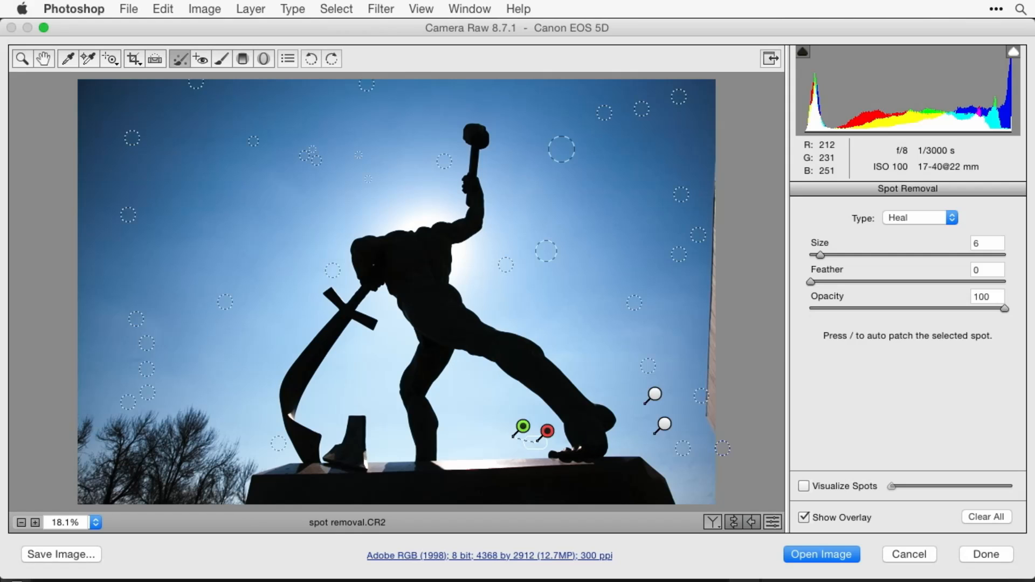
pyautogui.click(708, 491)
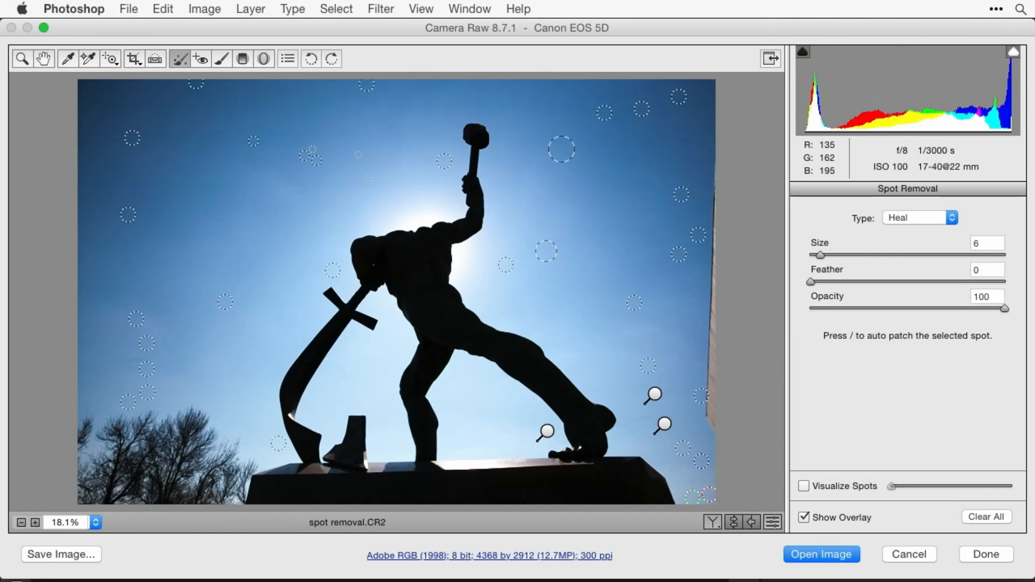
pyautogui.moveTo(156, 358); pyautogui.dragTo(110, 365)
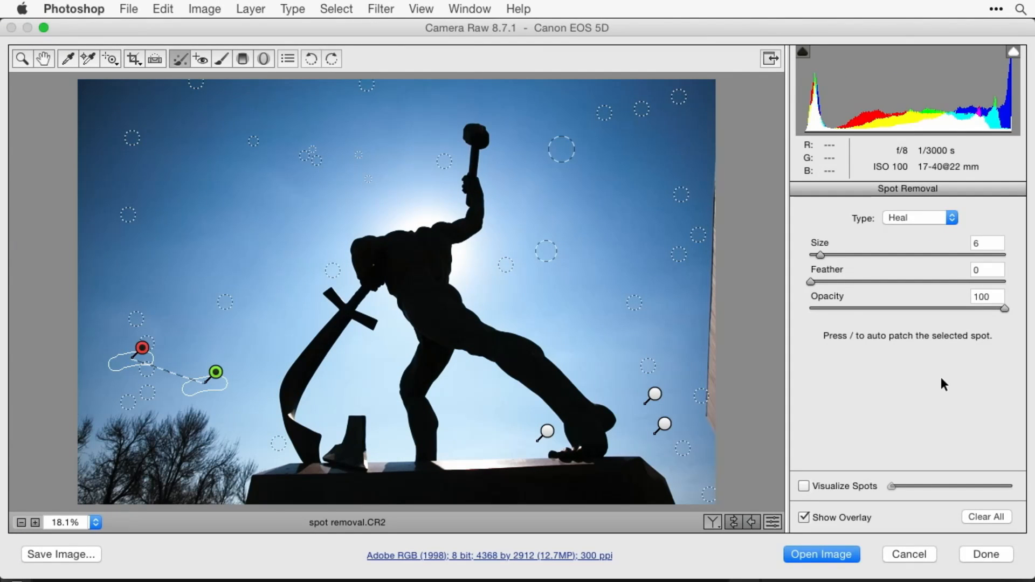
# - Brush a heal stroke beside the statue's rear foot and move its source around the photo, ending in the sky right of the torso
pyautogui.moveTo(637, 417)
pyautogui.mouseDown()
pyautogui.moveTo(652, 417)
pyautogui.moveTo(603, 408)
pyautogui.mouseUp()
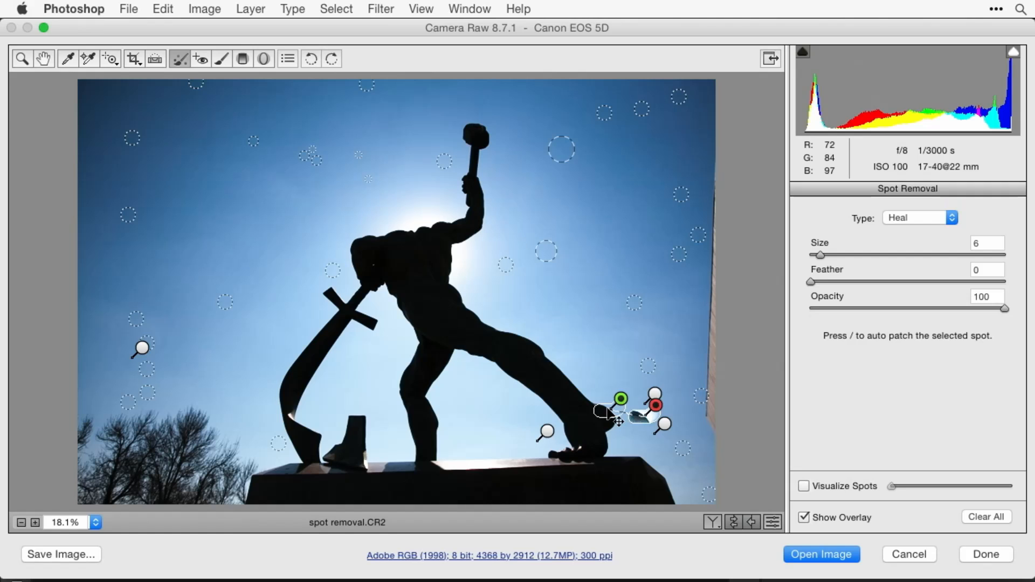
pyautogui.moveTo(607, 412); pyautogui.dragTo(594, 352)
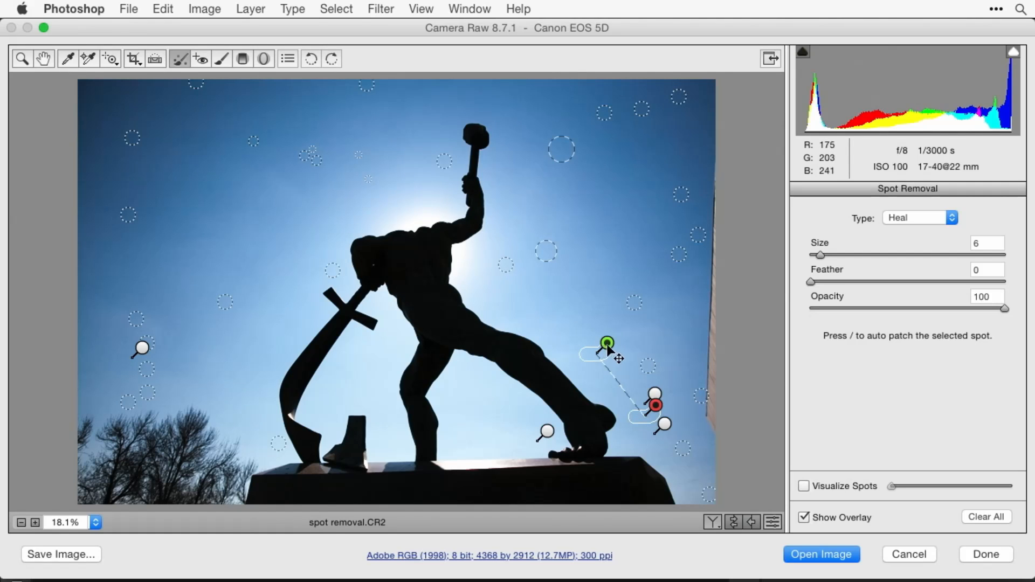
pyautogui.moveTo(602, 348); pyautogui.dragTo(173, 127)
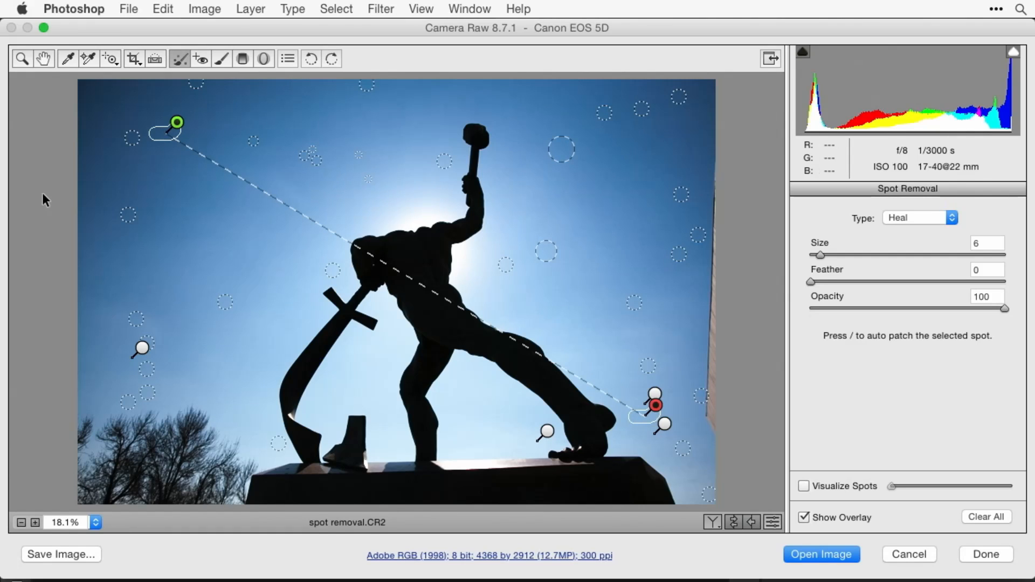
pyautogui.moveTo(175, 126); pyautogui.dragTo(420, 254)
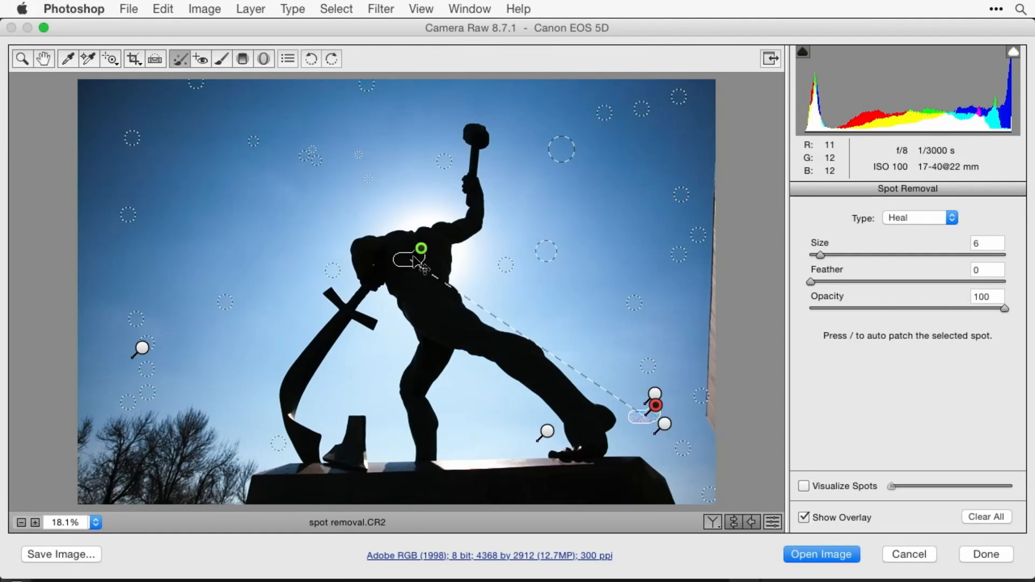
pyautogui.moveTo(413, 257); pyautogui.dragTo(600, 237)
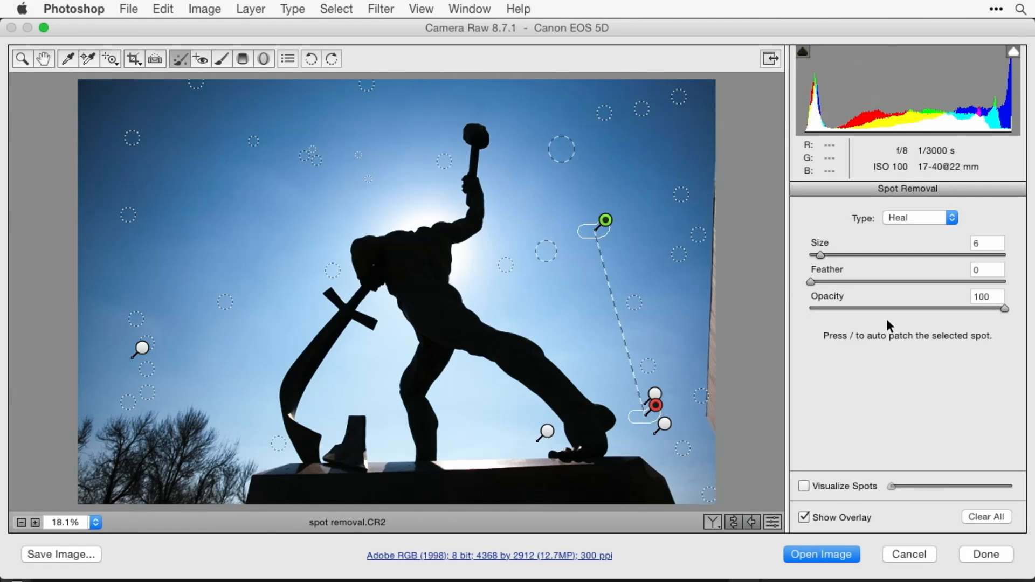
# - Leave Spot Removal and preview the sharpening mask in black and white with Masking at 16
pyautogui.click(44, 59)
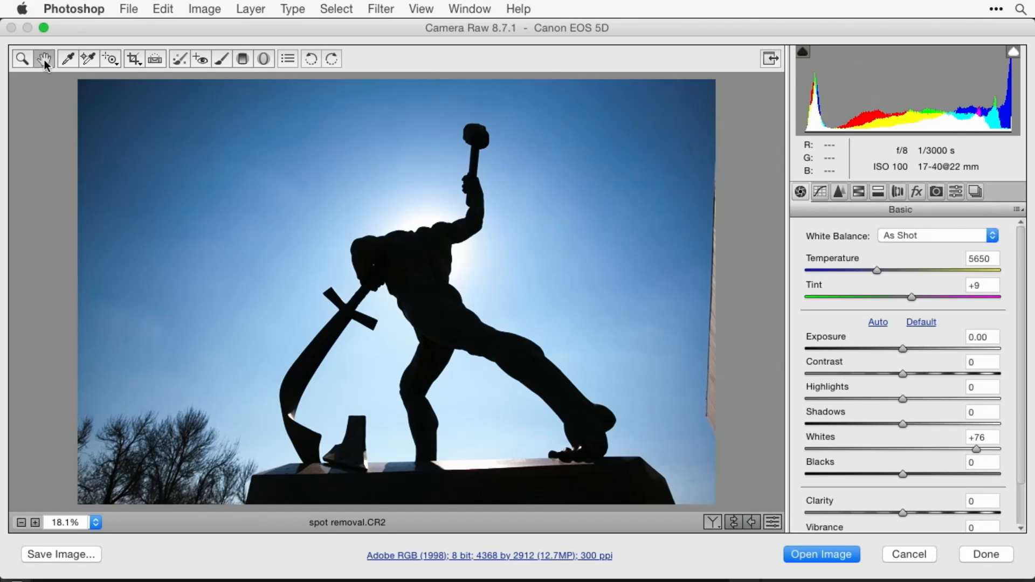
pyautogui.click(839, 191)
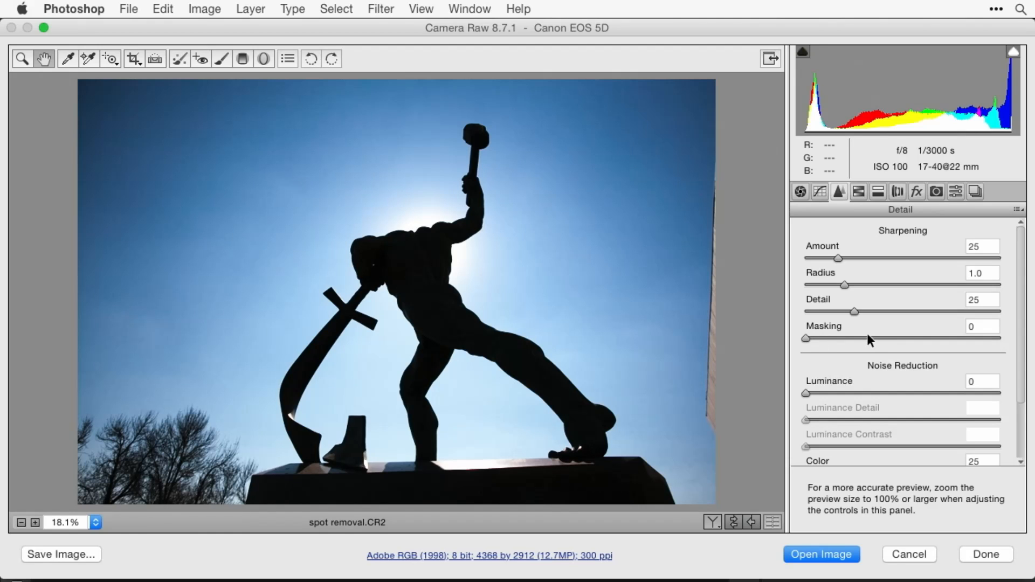
pyautogui.moveTo(805, 338); pyautogui.dragTo(833, 329)
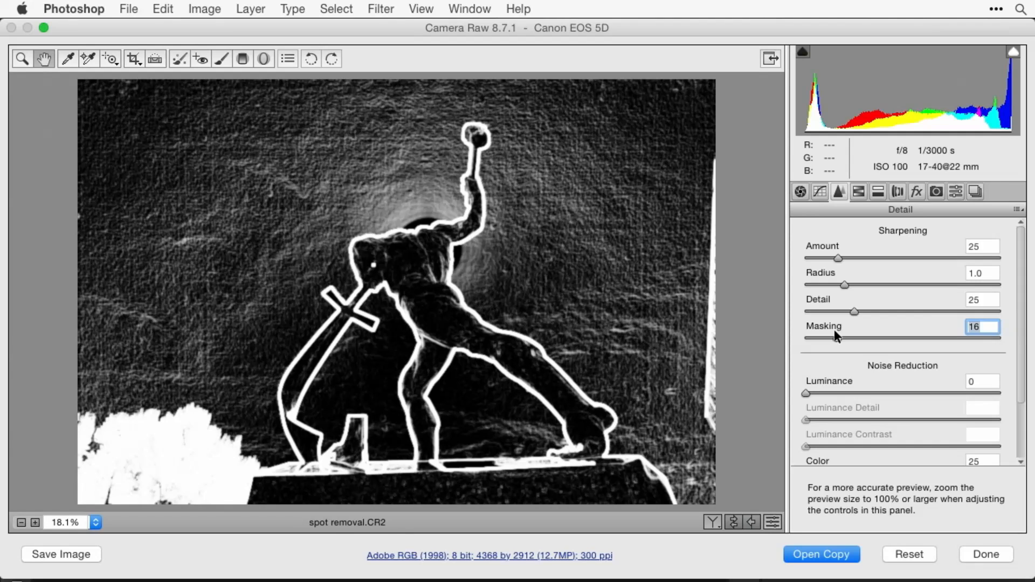
pyautogui.moveTo(833, 329); pyautogui.dragTo(833, 329)
pyautogui.press('alt')
pyautogui.moveTo(837, 335); pyautogui.dragTo(837, 335)
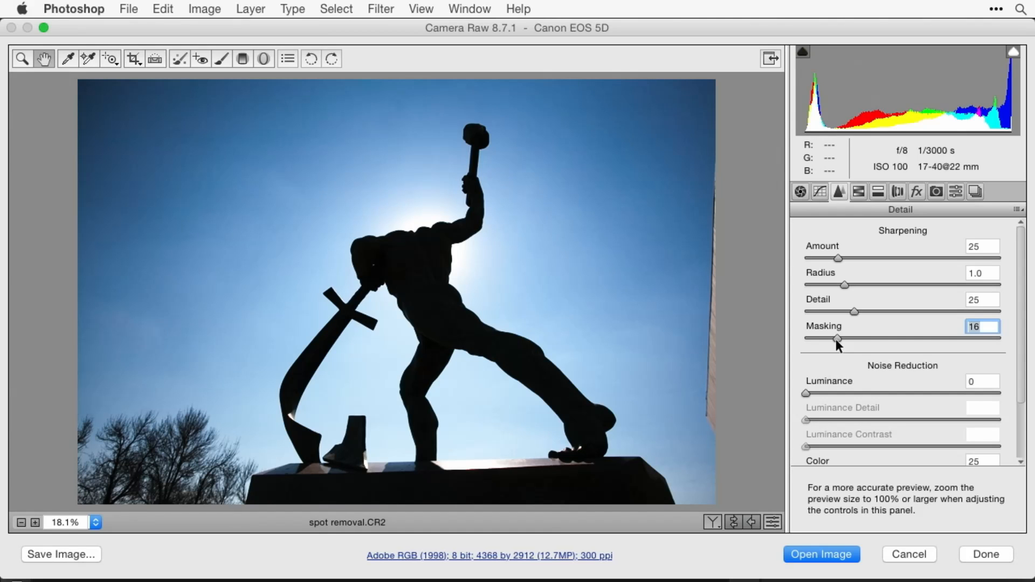
# - Preview the sharpening mask at lower Masking values such as 12 and 6, and return Masking to 0
pyautogui.moveTo(837, 338)
pyautogui.mouseDown()
pyautogui.moveTo(823, 332)
pyautogui.moveTo(861, 333)
pyautogui.moveTo(830, 330)
pyautogui.mouseUp()
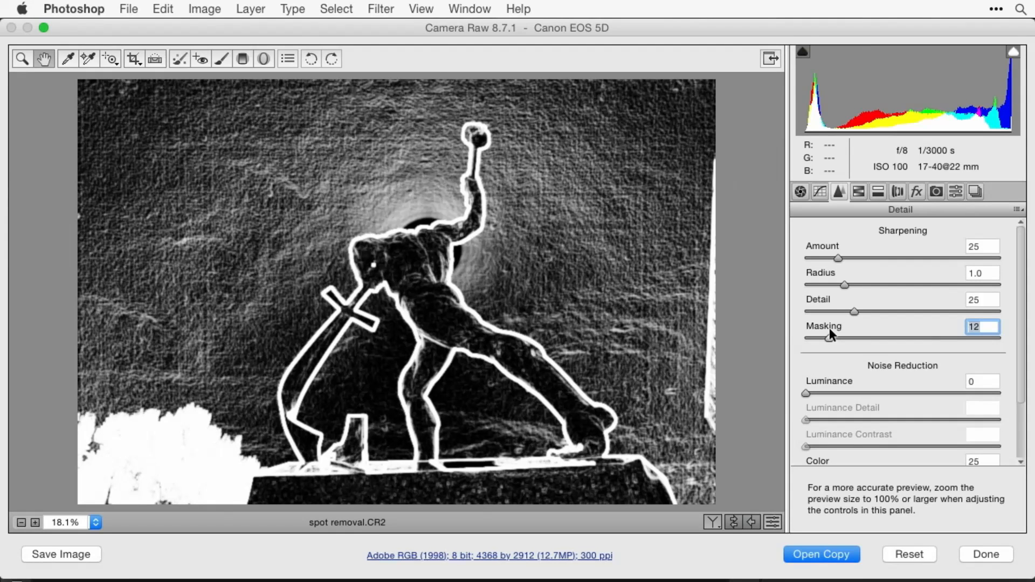
pyautogui.moveTo(829, 328)
pyautogui.mouseDown()
pyautogui.moveTo(886, 327)
pyautogui.moveTo(805, 328)
pyautogui.moveTo(818, 334)
pyautogui.mouseUp()
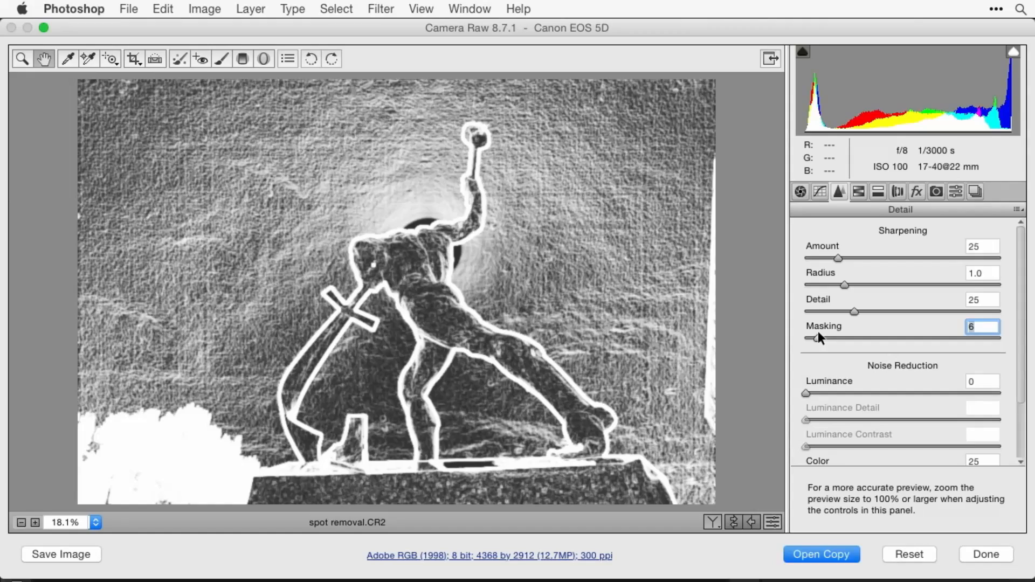
pyautogui.moveTo(817, 332); pyautogui.dragTo(824, 332)
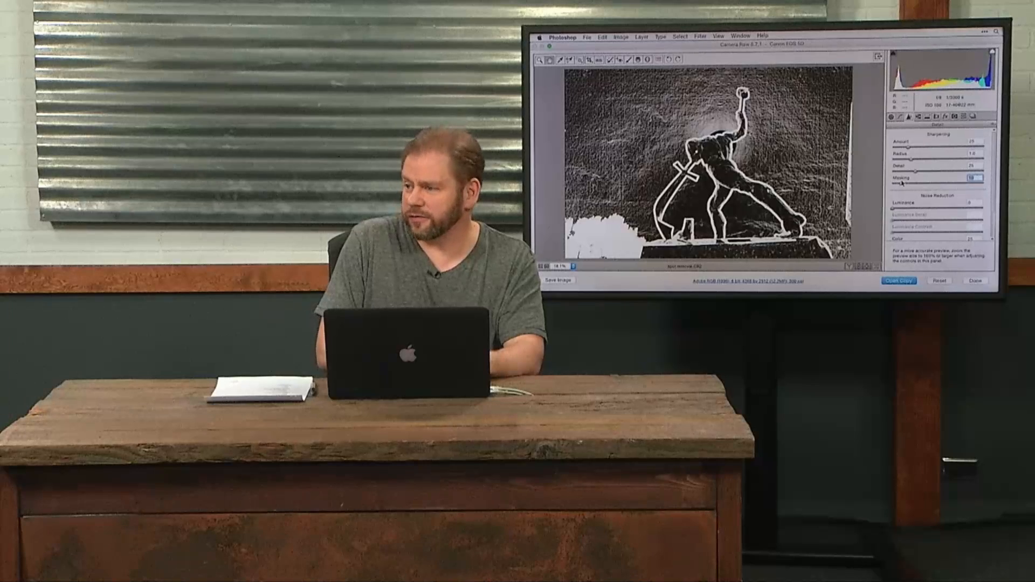
pyautogui.moveTo(901, 183); pyautogui.dragTo(893, 184)
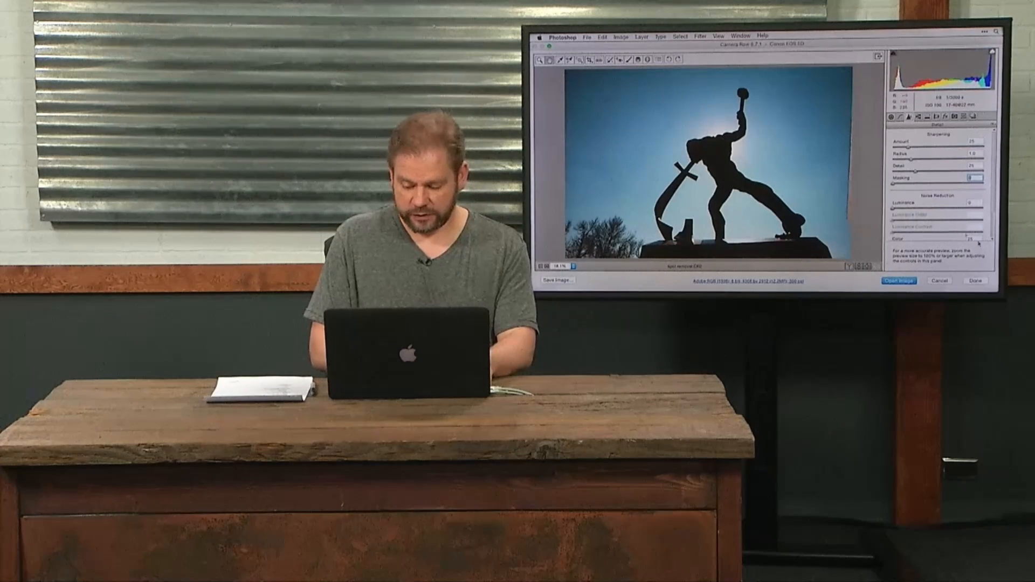
# - Finish the statue photo's Camera Raw edits and open ACR retouch.cr2 from the 02 Retouch folder in Bridge
pyautogui.click(977, 281)
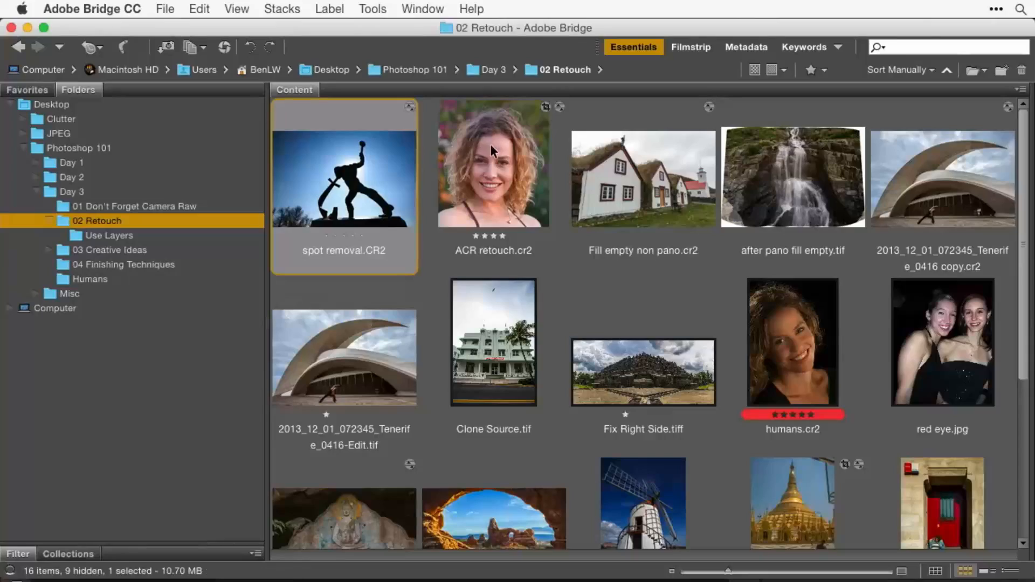
pyautogui.click(490, 144)
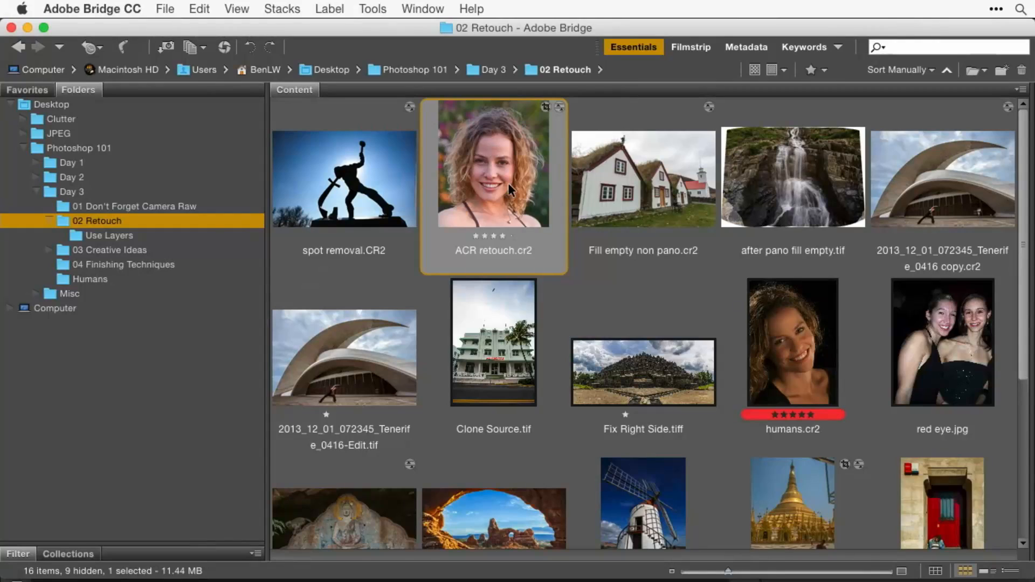
pyautogui.doubleClick(509, 184)
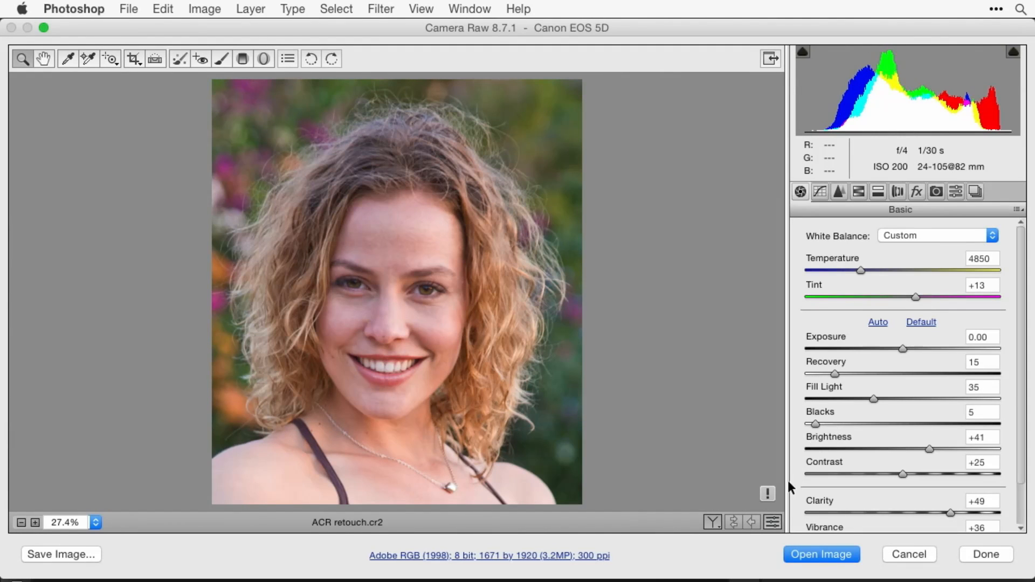
# - Update the portrait to the current Camera Raw process version and set Highlights to -47
pyautogui.click(767, 494)
pyautogui.moveTo(885, 399); pyautogui.dragTo(856, 393)
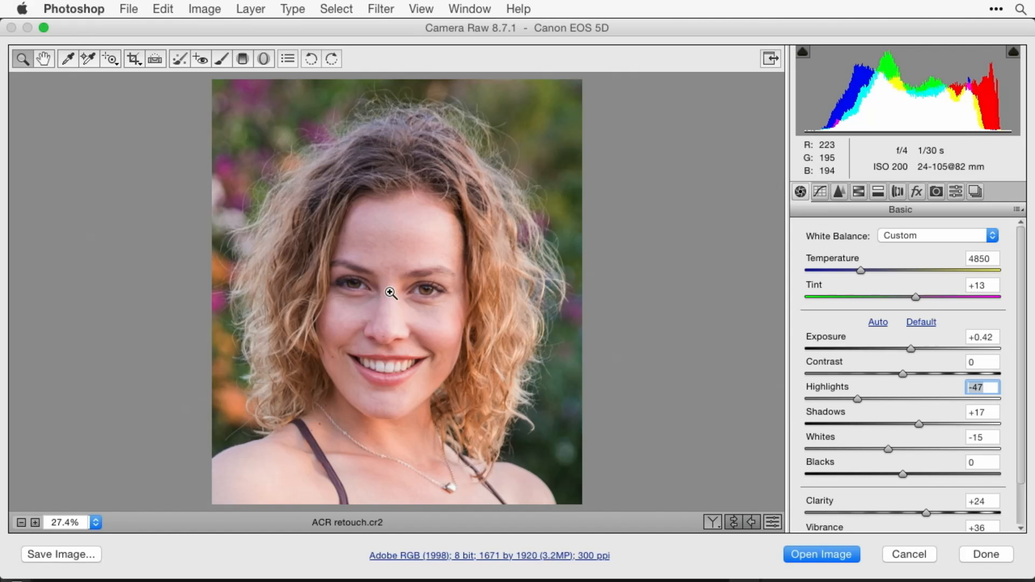
# - View the portrait at 50% and delete all its existing Spot Removal adjustments
pyautogui.press('b')
pyautogui.click(386, 420)
pyautogui.click(392, 399)
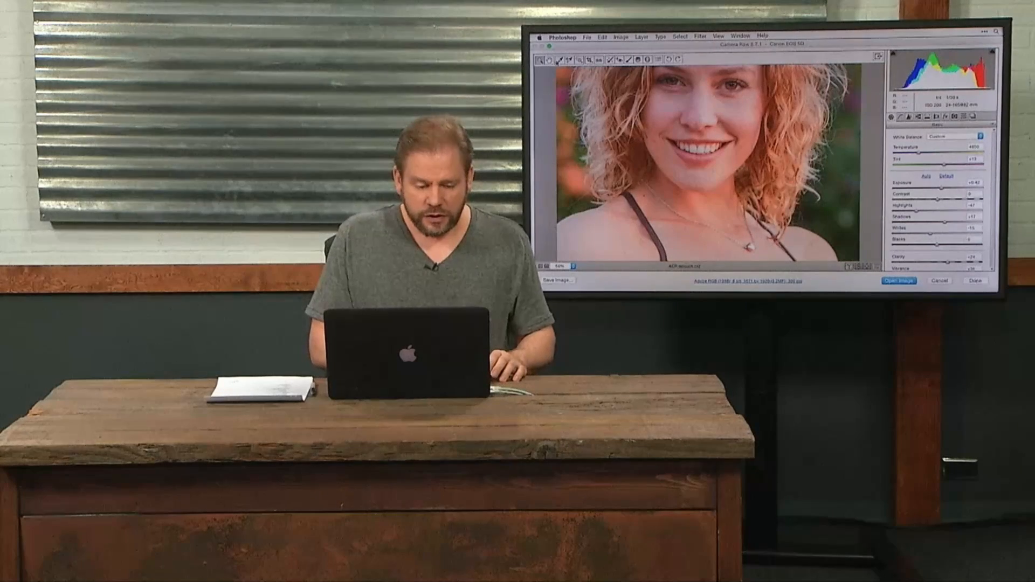
pyautogui.click(610, 60)
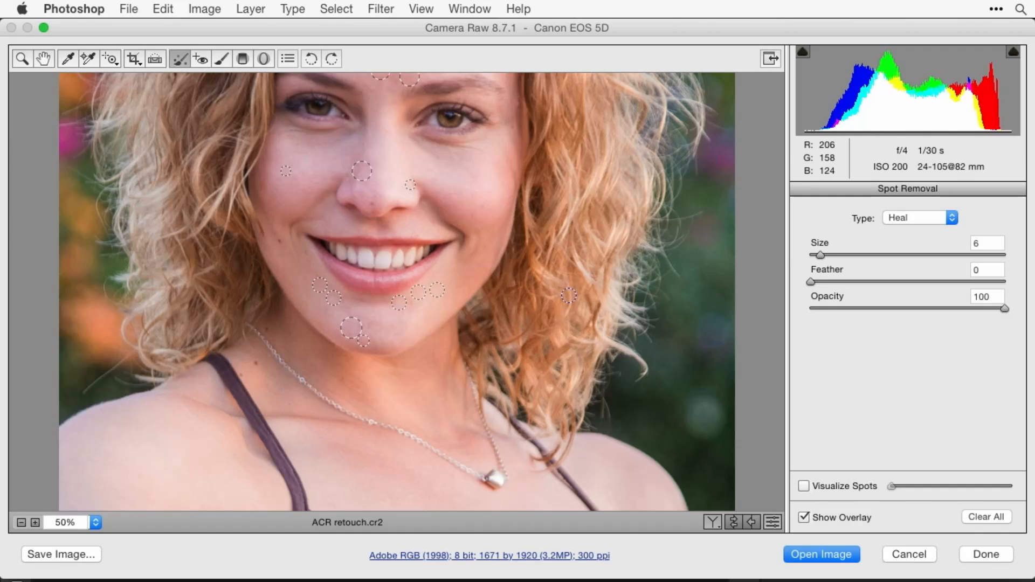
pyautogui.scroll(5, 569, 296)
pyautogui.scroll(-1, 569, 296)
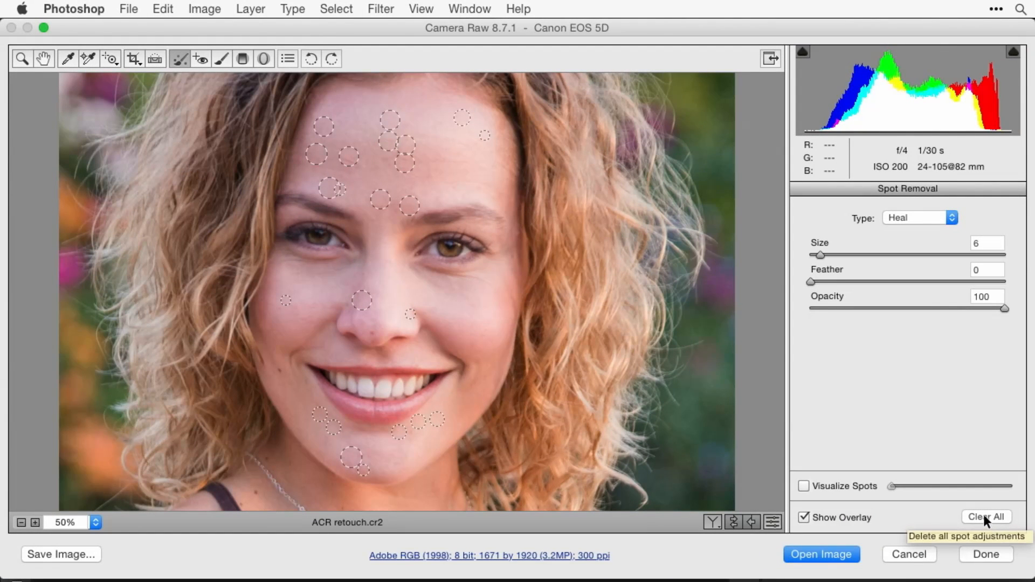
pyautogui.click(984, 517)
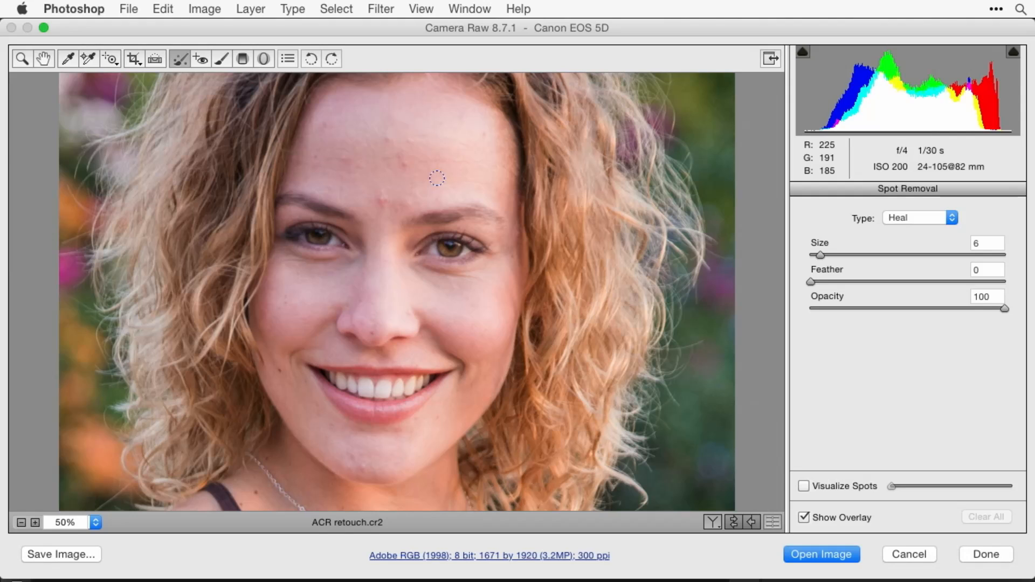
# - Heal four blemishes on the woman's forehead with Spot Removal at size 6
pyautogui.click(388, 140)
pyautogui.click(324, 125)
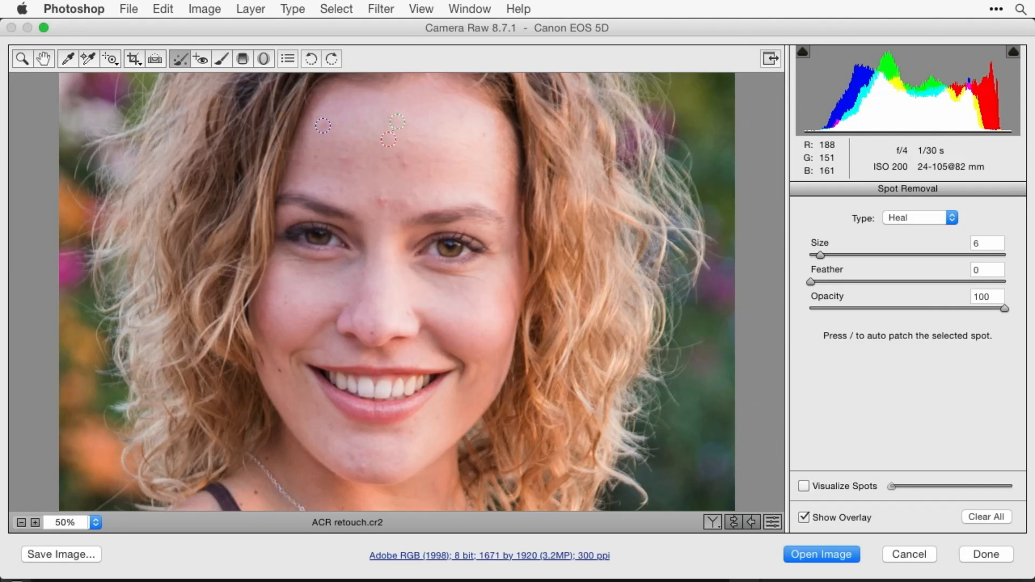
pyautogui.click(405, 165)
pyautogui.click(346, 162)
# - Brush two heal strokes over the redness between the eyebrows and reposition their sources on clean forehead skin
pyautogui.click(382, 198)
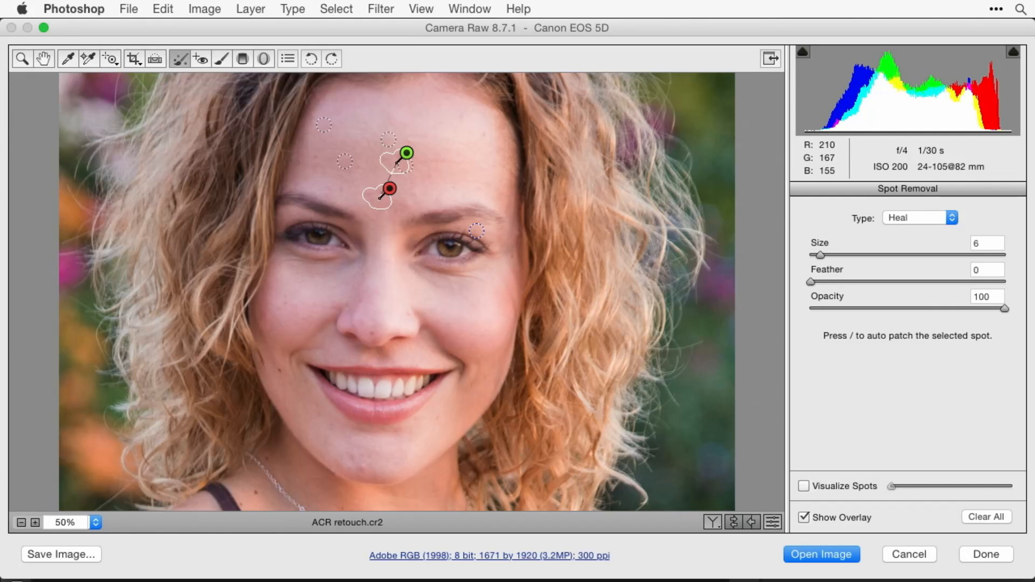
pyautogui.moveTo(406, 153); pyautogui.dragTo(389, 141)
pyautogui.moveTo(375, 151)
pyautogui.mouseDown()
pyautogui.moveTo(425, 154)
pyautogui.moveTo(405, 189)
pyautogui.moveTo(367, 173)
pyautogui.moveTo(394, 138)
pyautogui.moveTo(382, 122)
pyautogui.moveTo(405, 121)
pyautogui.mouseUp()
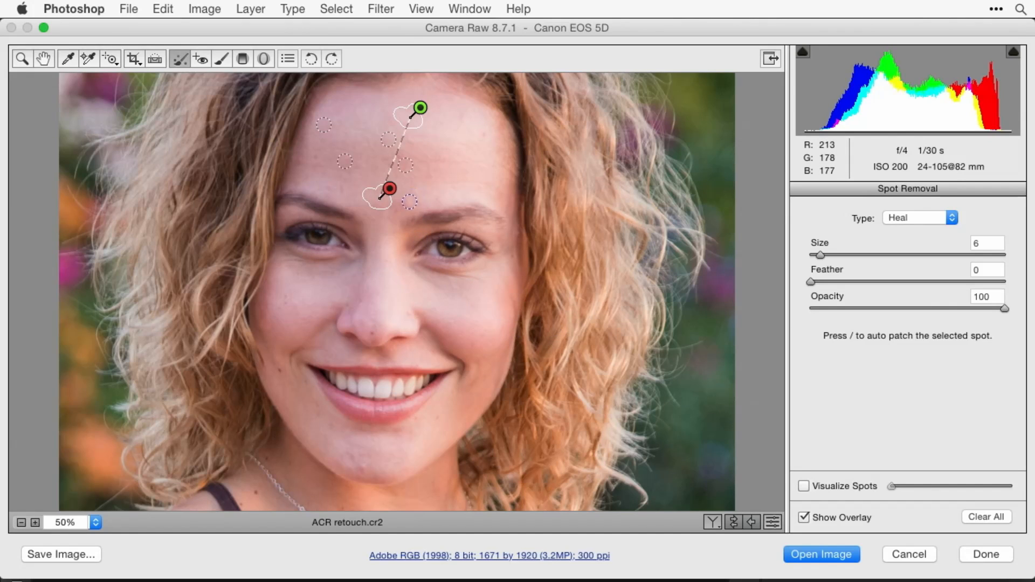
pyautogui.moveTo(407, 204); pyautogui.dragTo(377, 208)
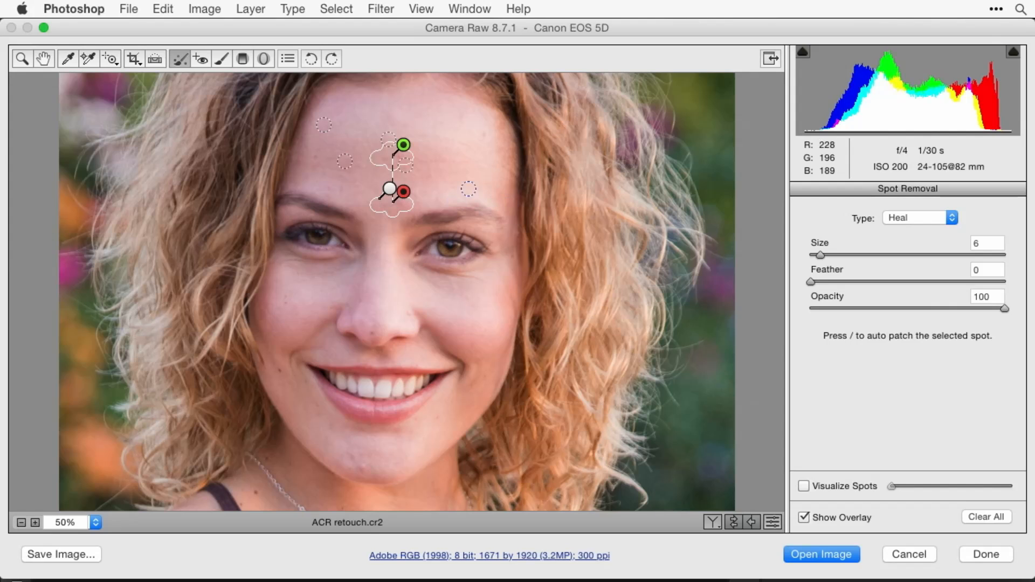
pyautogui.moveTo(396, 156)
pyautogui.mouseDown()
pyautogui.moveTo(361, 123)
pyautogui.moveTo(380, 116)
pyautogui.moveTo(360, 112)
pyautogui.mouseUp()
# - Heal the cheek blemish at size 6, and the nose and chin blemishes at size 4
pyautogui.click(286, 300)
pyautogui.press('[')
pyautogui.press('[')
pyautogui.click(371, 331)
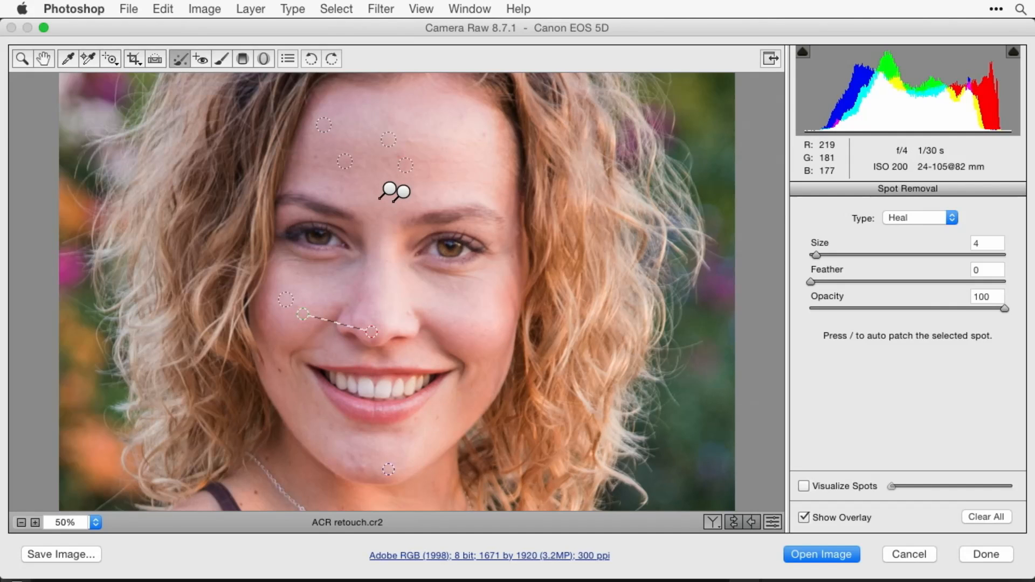
pyautogui.click(362, 467)
pyautogui.click(437, 418)
pyautogui.click(351, 459)
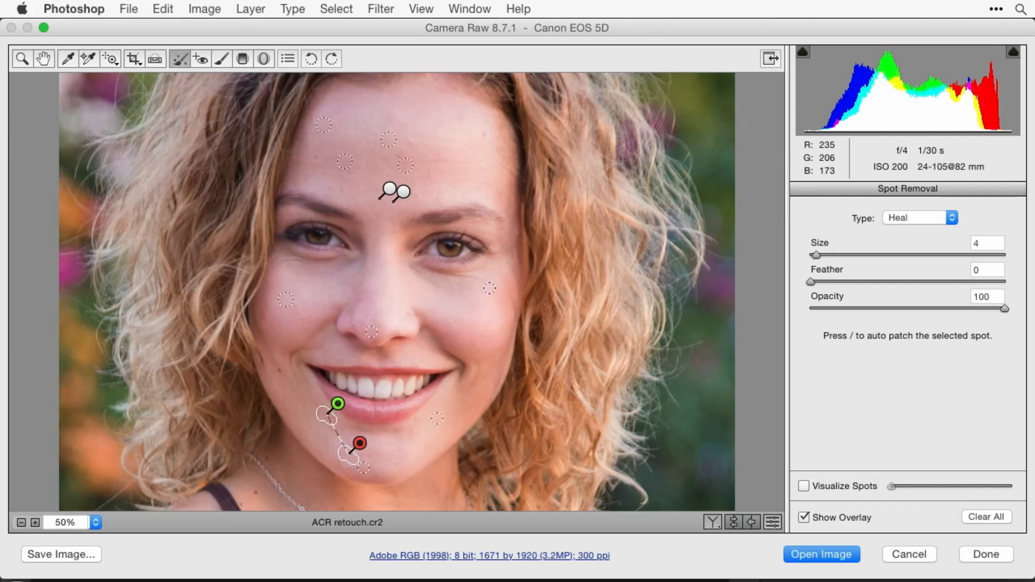
# - Try to remove the pendant and necklace chain with one size 4 Heal stroke along its length, and delete that adjustment
pyautogui.moveTo(395, 191); pyautogui.dragTo(393, 72)
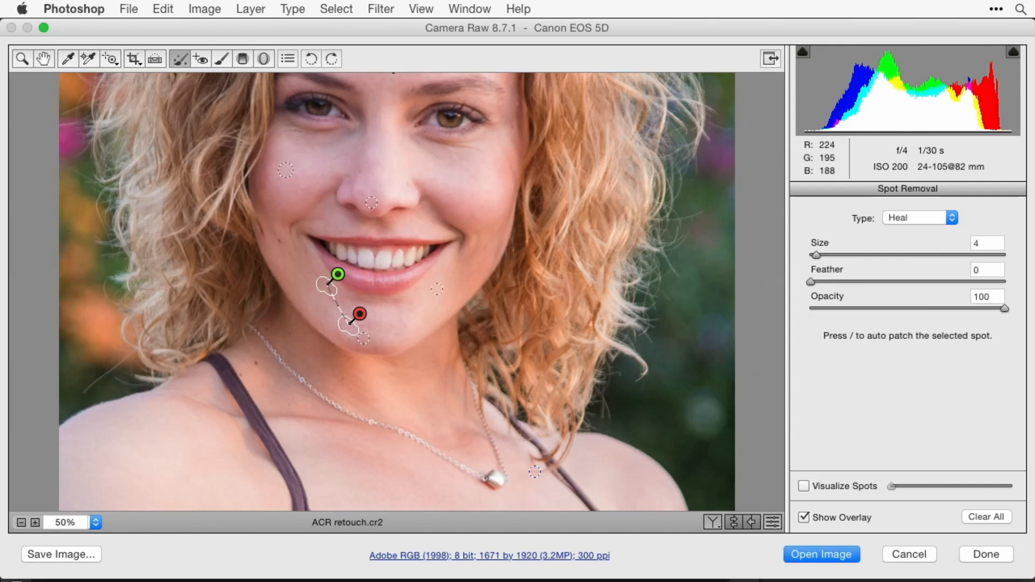
pyautogui.click(498, 457)
pyautogui.moveTo(503, 473)
pyautogui.mouseDown()
pyautogui.moveTo(483, 484)
pyautogui.moveTo(472, 476)
pyautogui.moveTo(502, 491)
pyautogui.moveTo(451, 465)
pyautogui.moveTo(467, 478)
pyautogui.mouseUp()
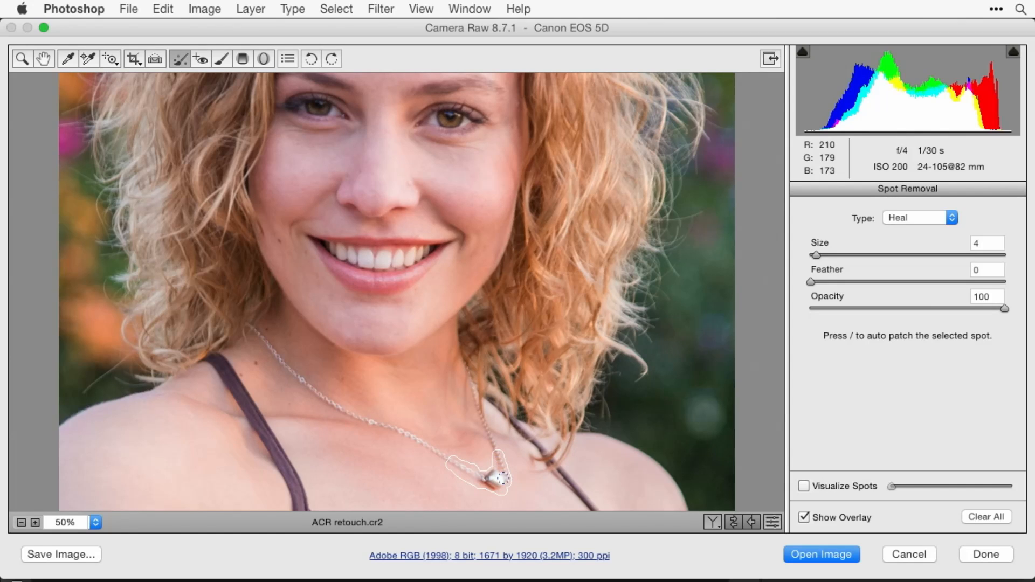
pyautogui.moveTo(458, 468)
pyautogui.mouseDown()
pyautogui.moveTo(381, 424)
pyautogui.moveTo(420, 441)
pyautogui.moveTo(378, 429)
pyautogui.mouseUp()
pyautogui.moveTo(440, 455)
pyautogui.mouseDown()
pyautogui.moveTo(337, 410)
pyautogui.moveTo(382, 426)
pyautogui.moveTo(320, 395)
pyautogui.moveTo(250, 327)
pyautogui.moveTo(336, 405)
pyautogui.mouseUp()
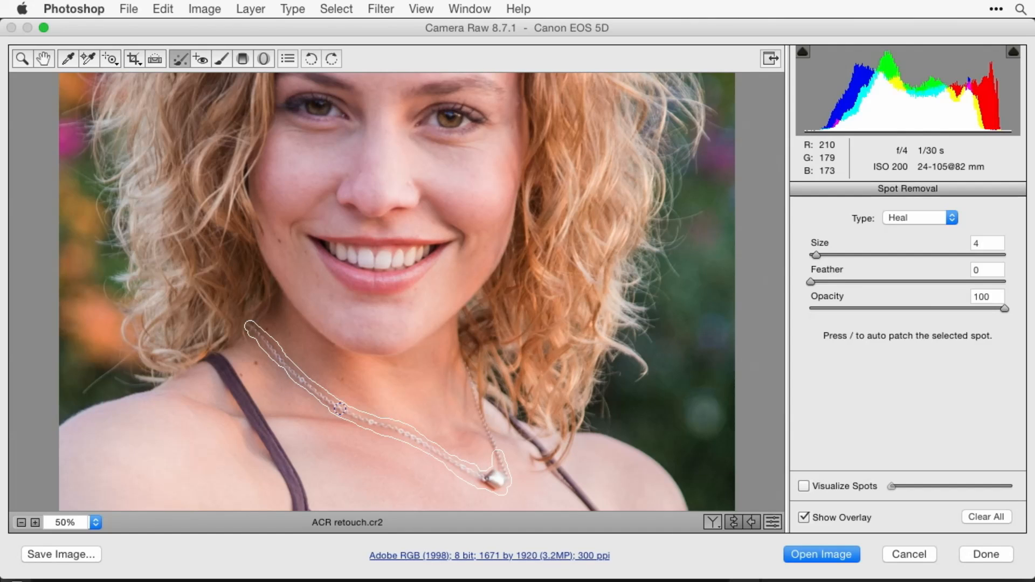
pyautogui.moveTo(339, 408); pyautogui.dragTo(340, 409)
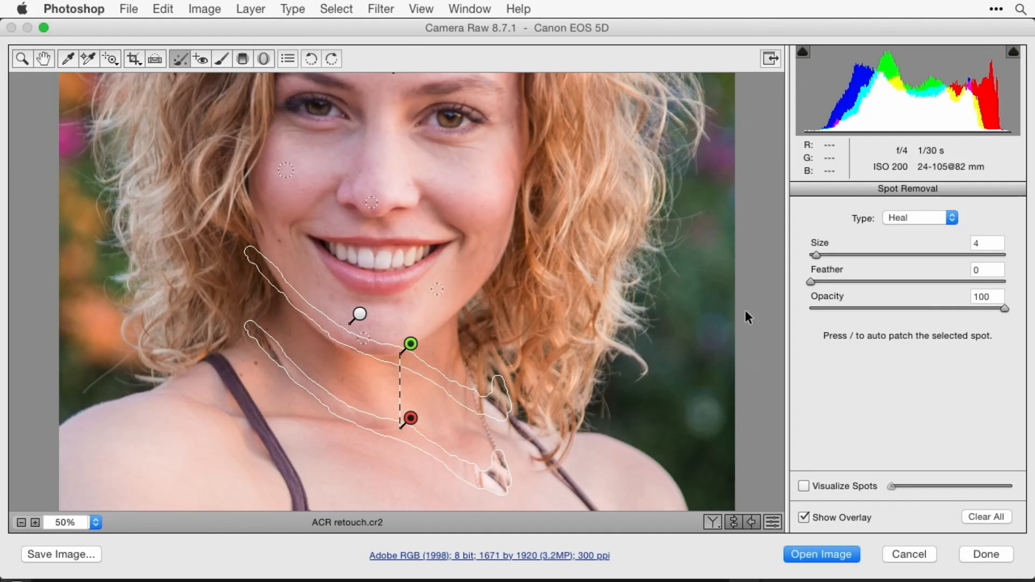
pyautogui.press('Delete')
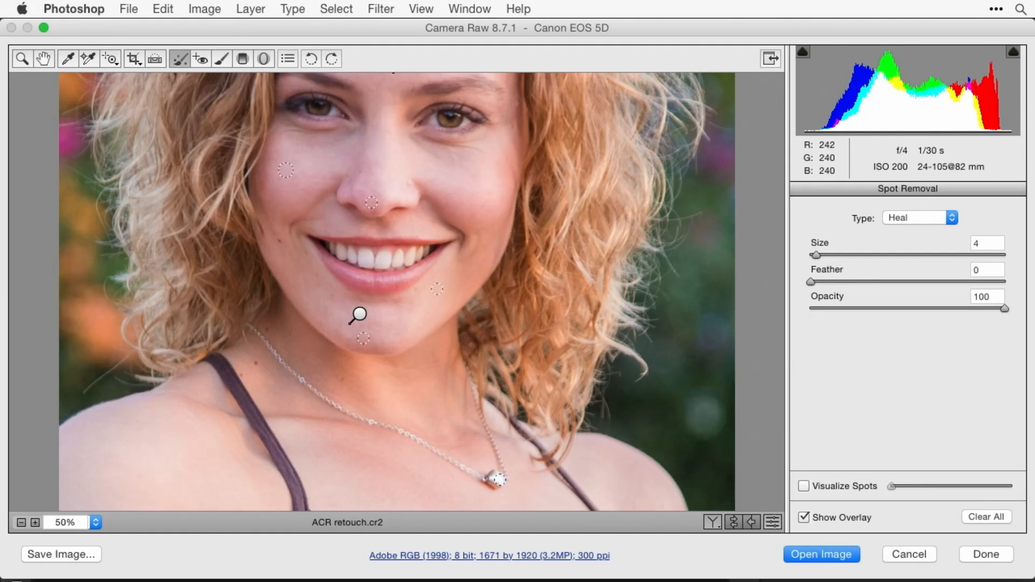
# - Try healing only the pendant with a size 4 stroke and check the patch with the overlay hidden
pyautogui.moveTo(483, 481)
pyautogui.mouseDown()
pyautogui.moveTo(500, 481)
pyautogui.moveTo(504, 468)
pyautogui.moveTo(484, 472)
pyautogui.moveTo(499, 480)
pyautogui.moveTo(480, 478)
pyautogui.mouseUp()
pyautogui.moveTo(484, 479); pyautogui.dragTo(483, 479)
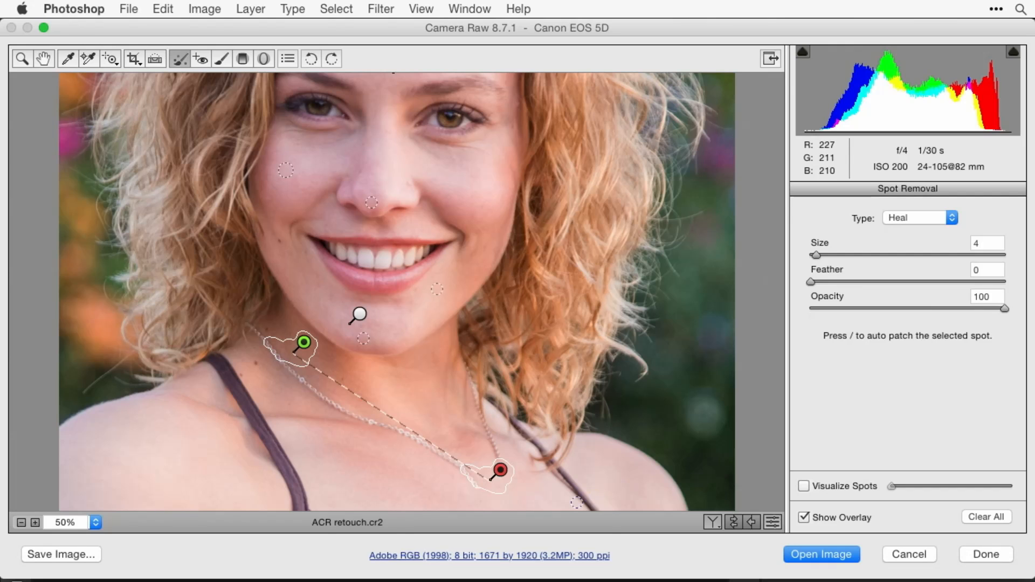
pyautogui.click(803, 517)
pyautogui.click(803, 517)
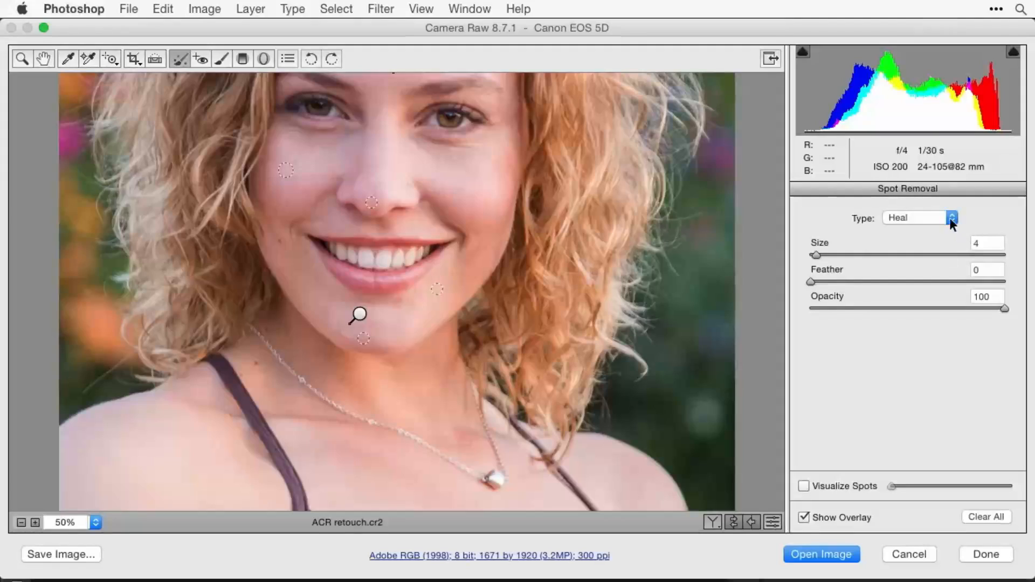
# - Clone skin at size 4 over a small piece of chain on each side of the pendant, and check the gaps without the overlay
pyautogui.click(949, 218)
pyautogui.click(933, 230)
pyautogui.click(440, 455)
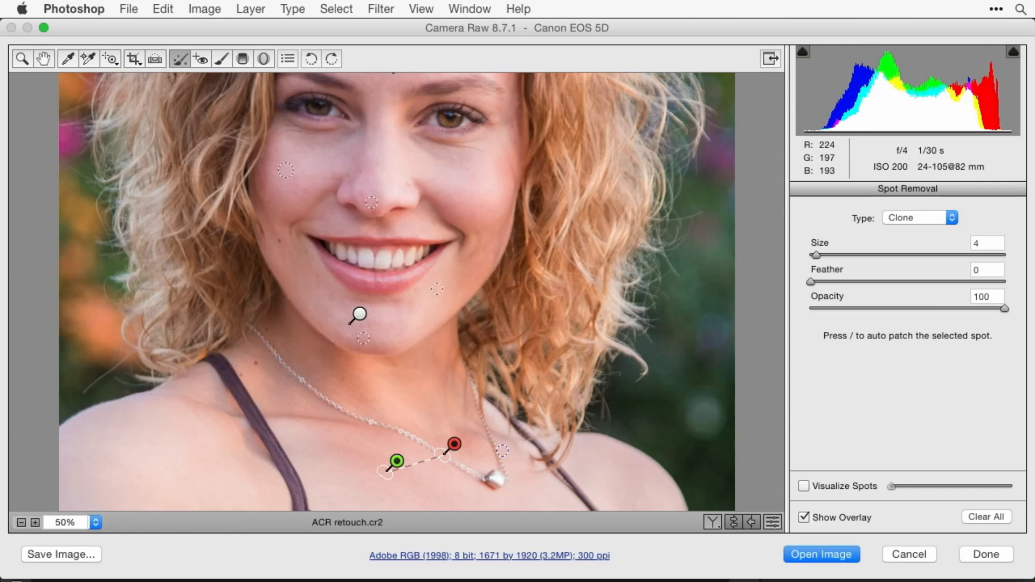
pyautogui.moveTo(497, 455)
pyautogui.mouseDown()
pyautogui.moveTo(513, 445)
pyautogui.moveTo(517, 457)
pyautogui.mouseUp()
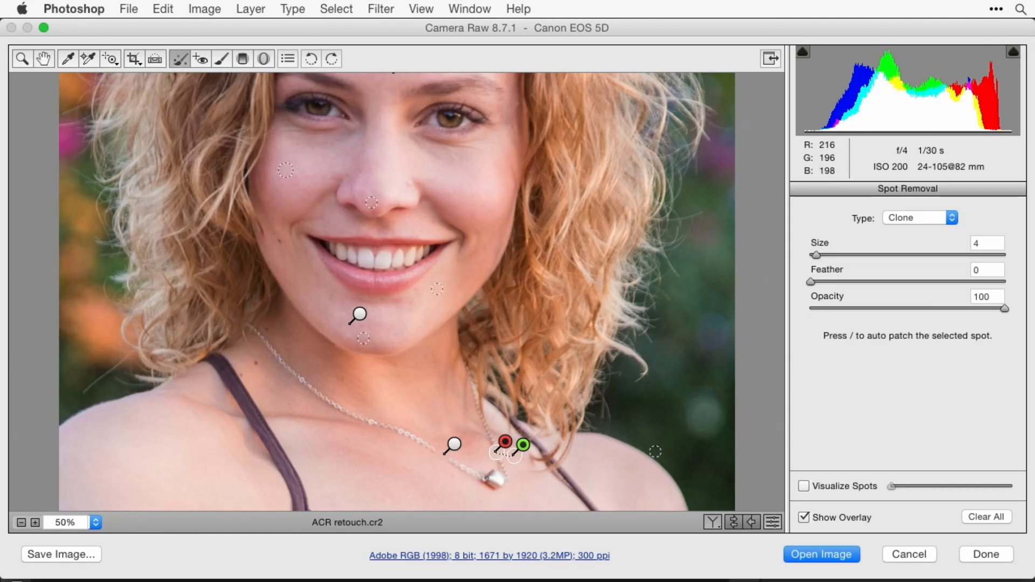
pyautogui.click(803, 519)
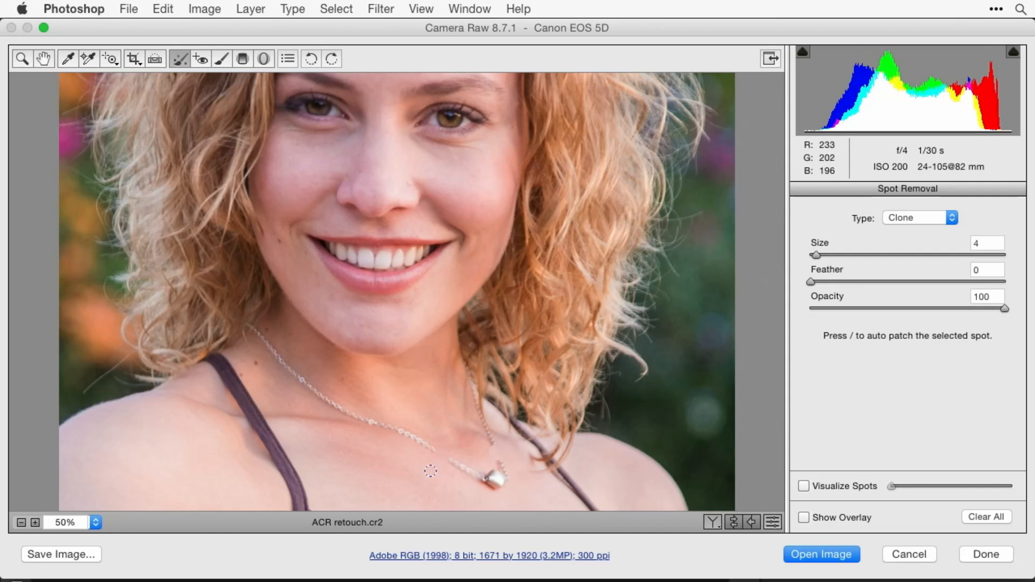
pyautogui.click(442, 456)
pyautogui.click(803, 518)
# - Clone skin over the isolated pendant and its remaining chain with a size 5 stroke, and check it with the overlay hidden
pyautogui.click(908, 216)
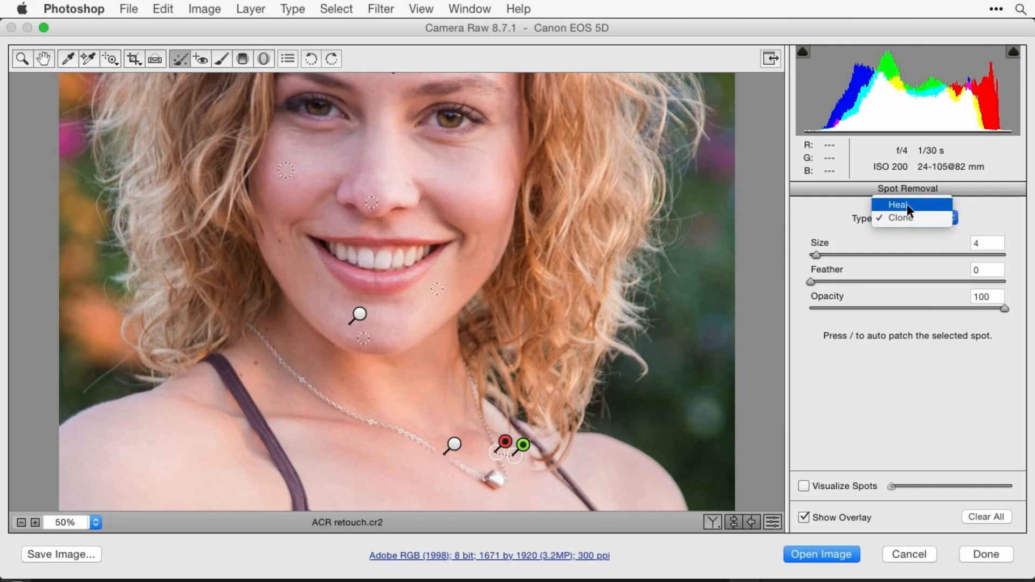
pyautogui.click(912, 243)
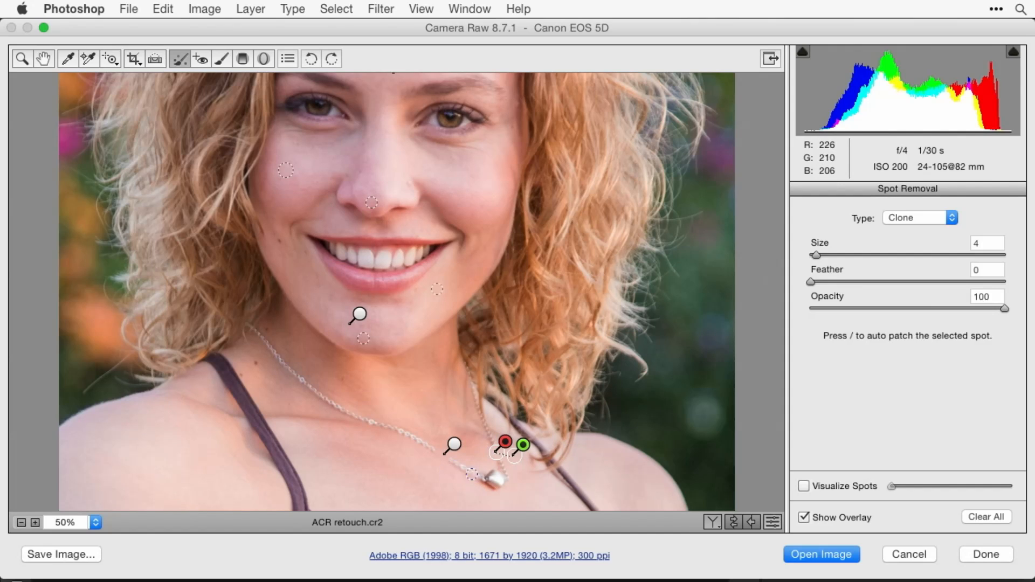
pyautogui.press(']')
pyautogui.moveTo(449, 458)
pyautogui.mouseDown()
pyautogui.moveTo(496, 489)
pyautogui.moveTo(476, 475)
pyautogui.moveTo(506, 483)
pyautogui.moveTo(498, 460)
pyautogui.moveTo(484, 472)
pyautogui.moveTo(504, 481)
pyautogui.moveTo(480, 481)
pyautogui.mouseUp()
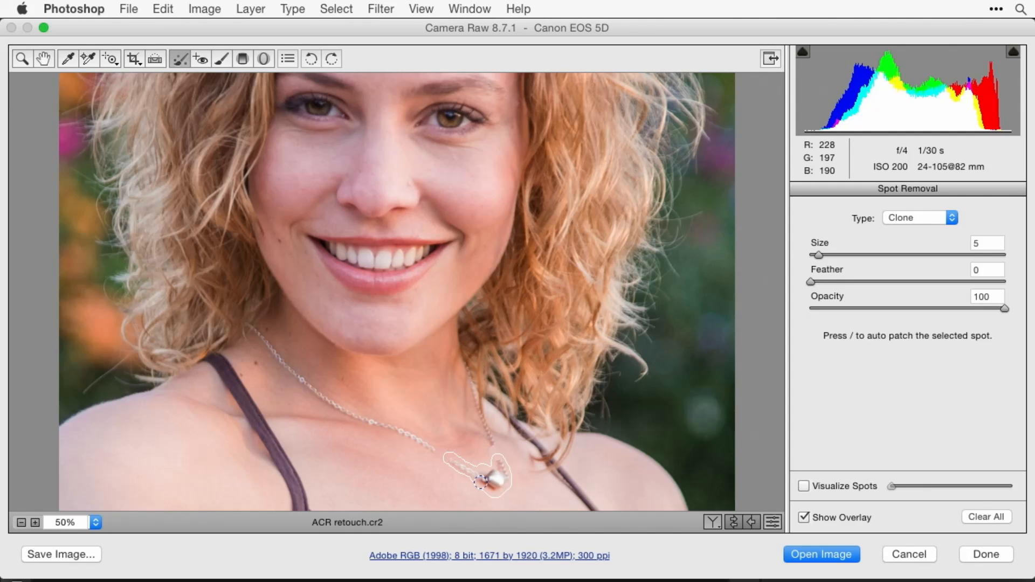
pyautogui.moveTo(480, 481); pyautogui.dragTo(480, 481)
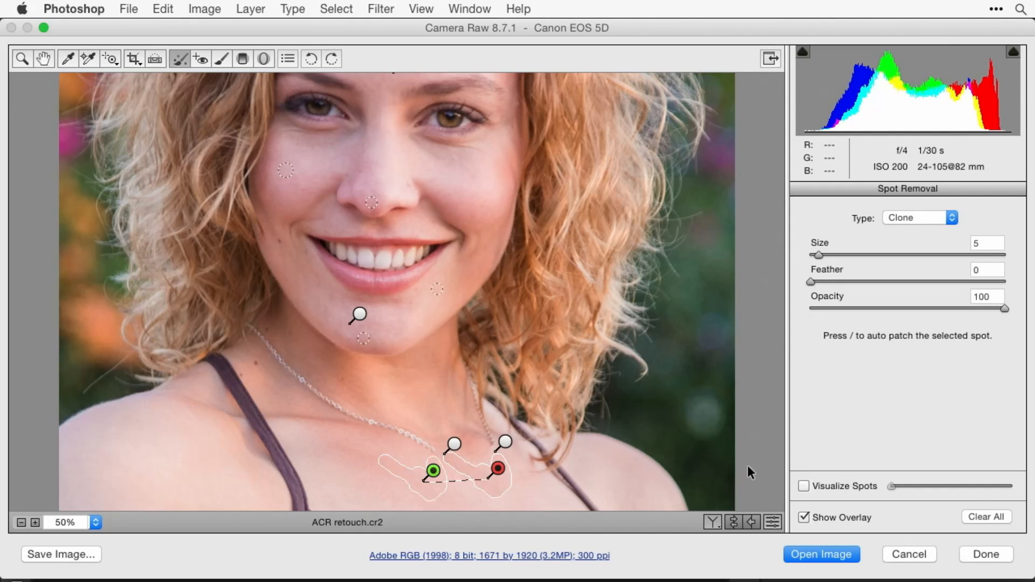
pyautogui.click(801, 515)
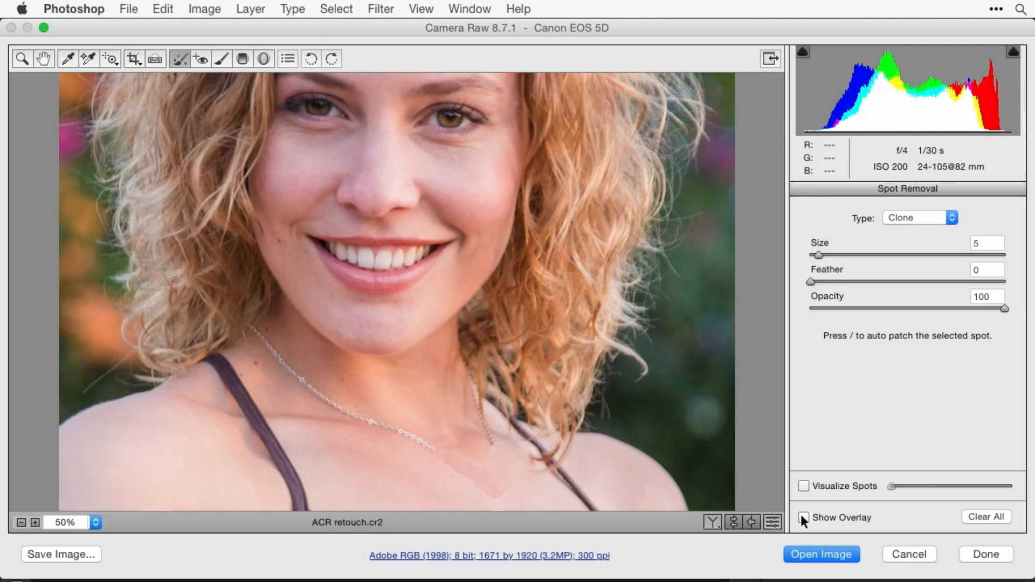
pyautogui.click(802, 516)
# - Change the pendant removal stroke's type to Heal and hide the overlay
pyautogui.click(918, 218)
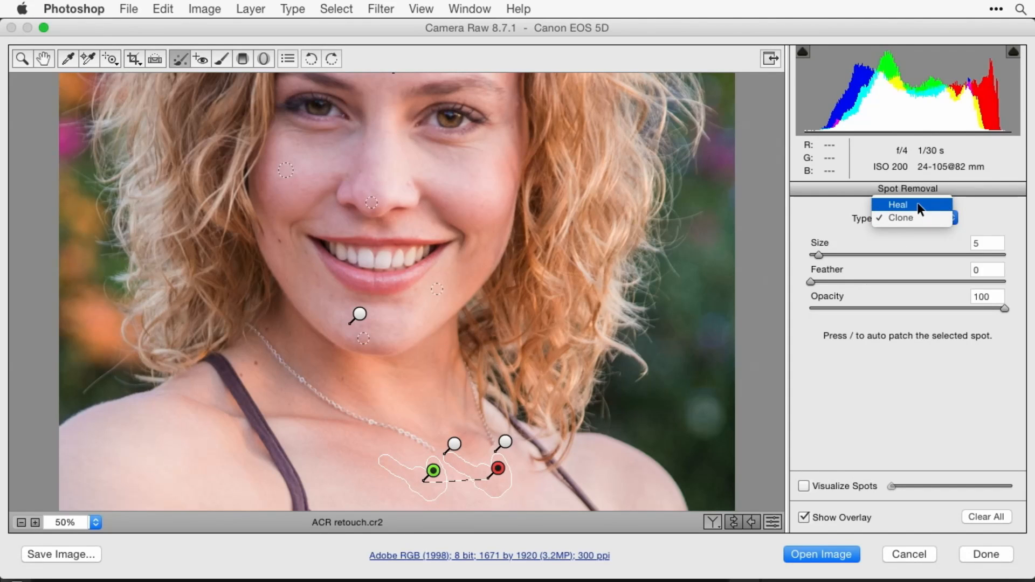
pyautogui.click(917, 205)
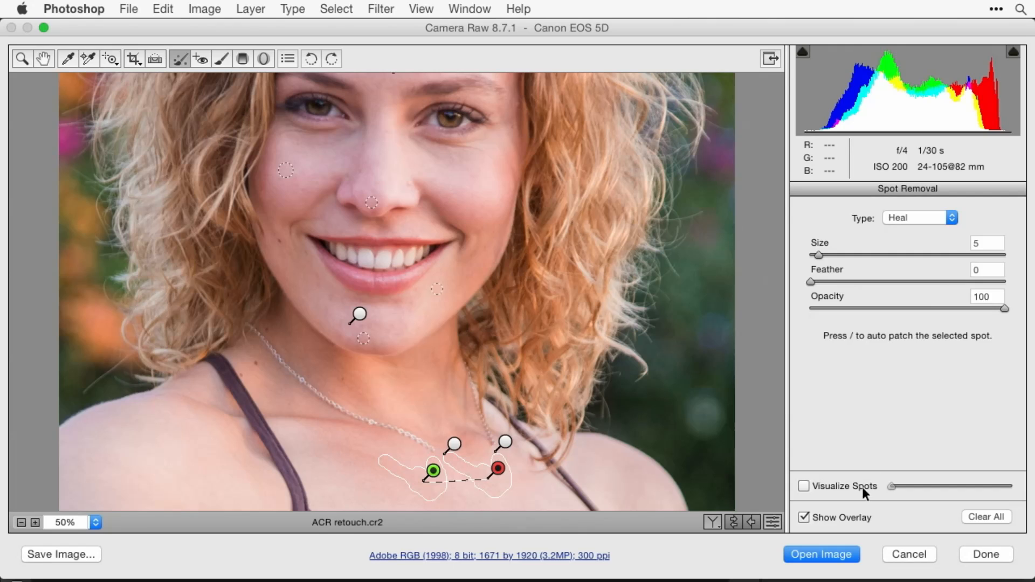
pyautogui.click(802, 517)
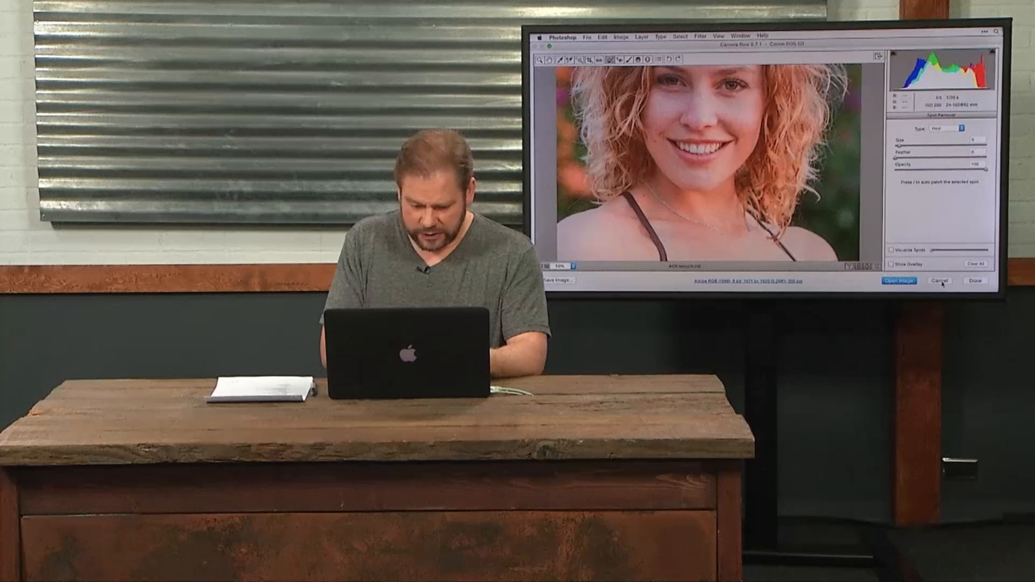
# - Cancel out of Camera Raw without applying the portrait retouching
pyautogui.click(950, 281)
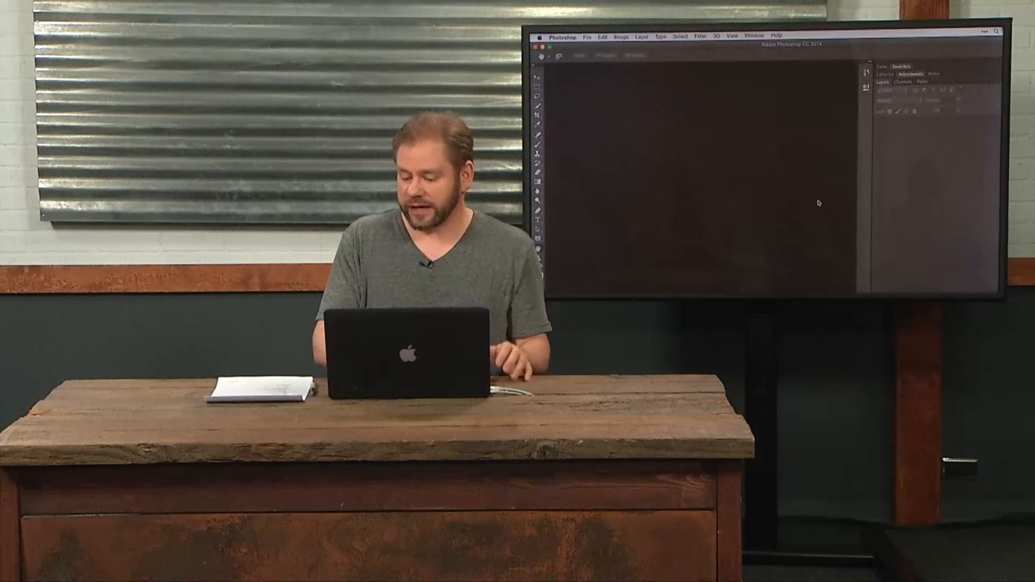